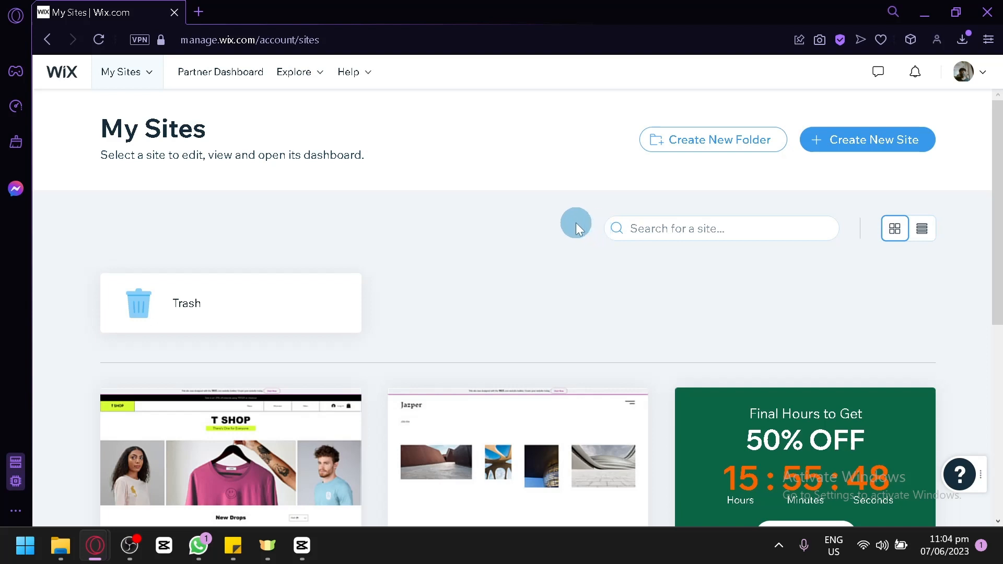
Step: Start creating a new site and choose Wix as the platform
click(853, 152)
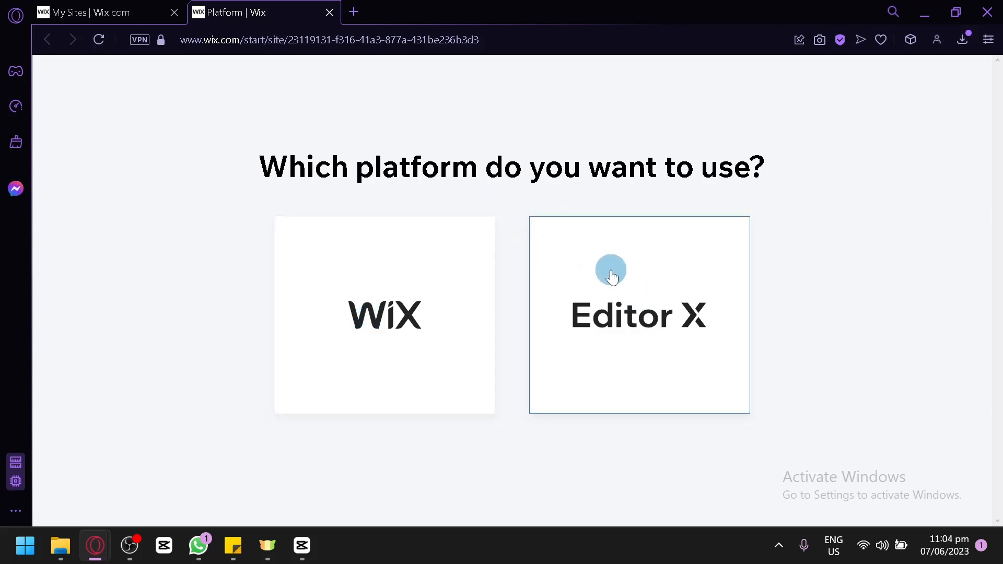
click(408, 320)
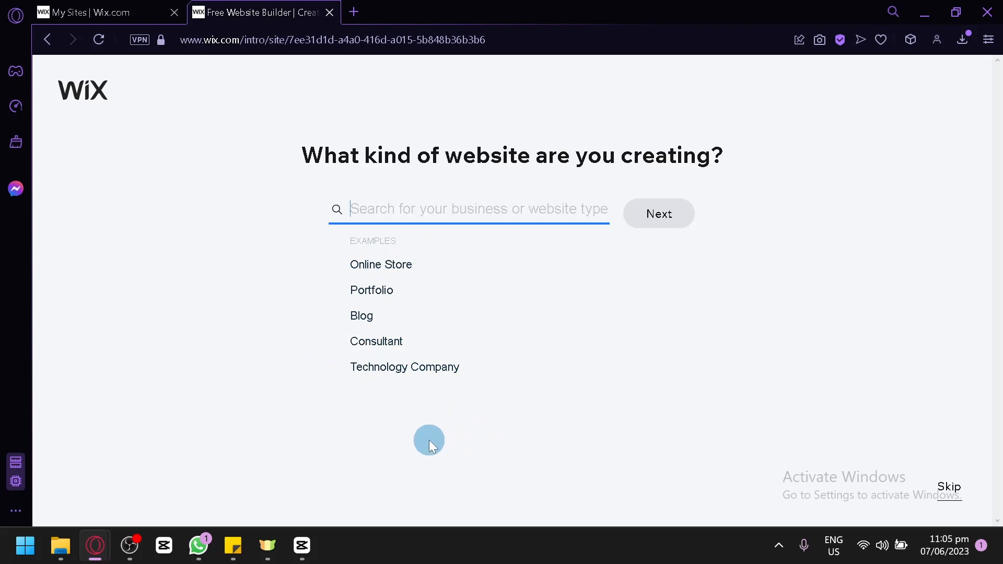
Step: Set the website type to Portfolio and enter "wix" as the website name
click(373, 301)
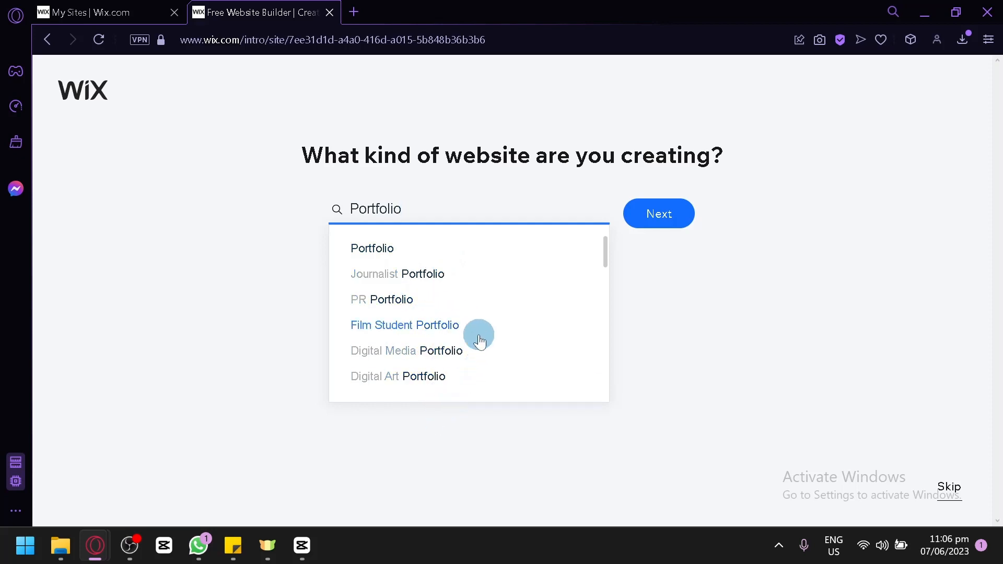
scroll(475, 329, down, 5)
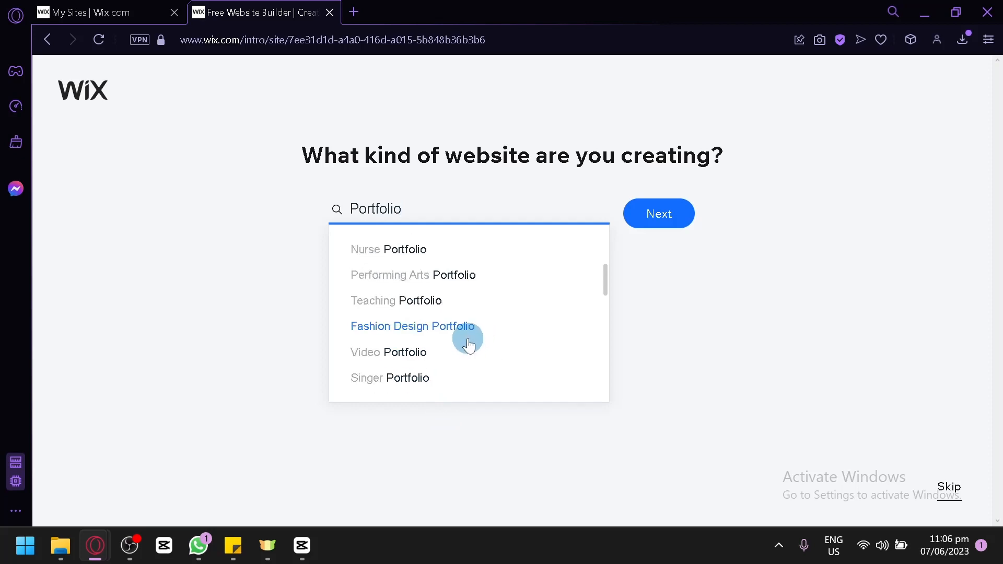
scroll(469, 344, down, 3)
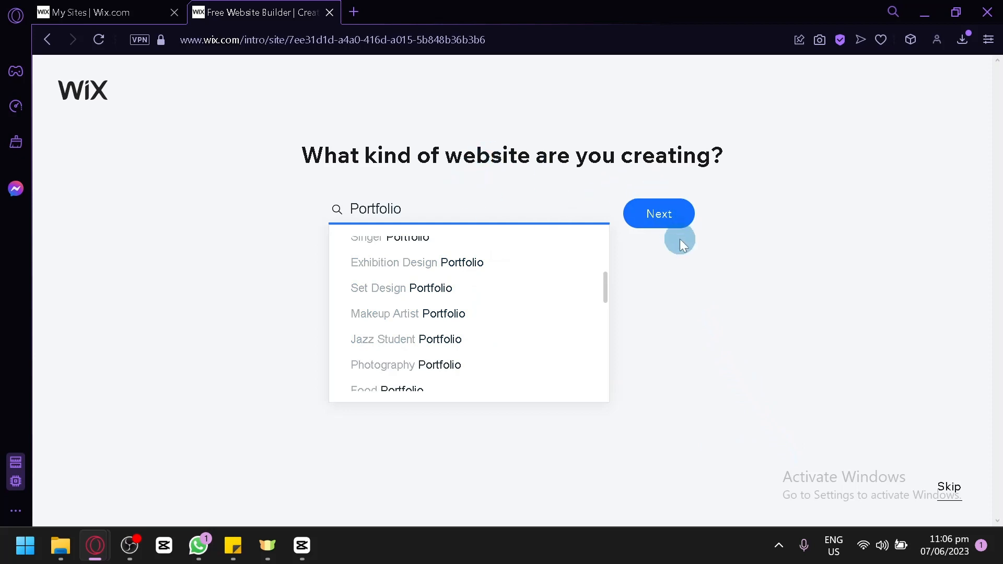
click(654, 224)
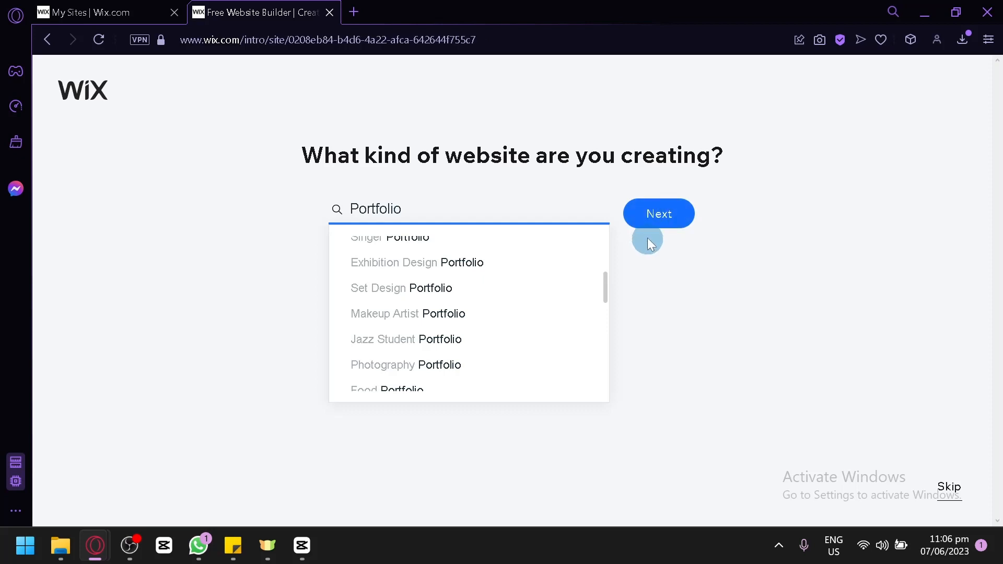
click(650, 215)
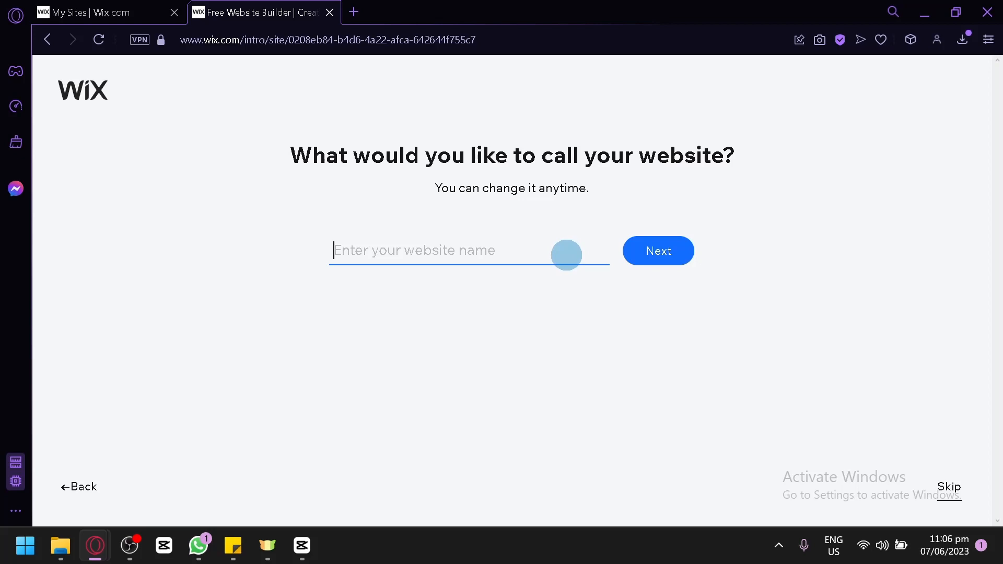
text(wix)
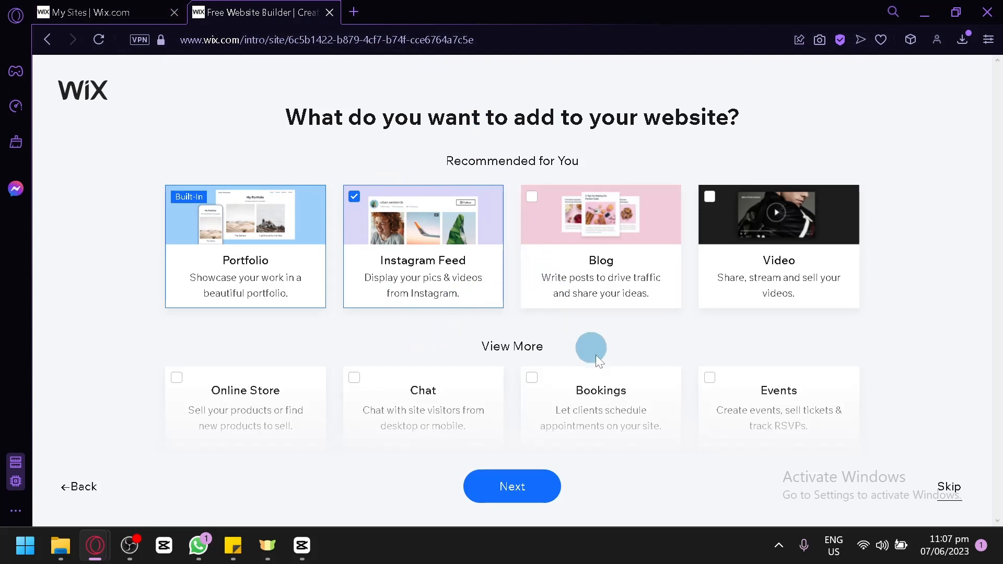
Step: Review the features offered for the website and continue with Portfolio and Instagram Feed selected
scroll(630, 351, down, 6)
scroll(621, 361, up, 6)
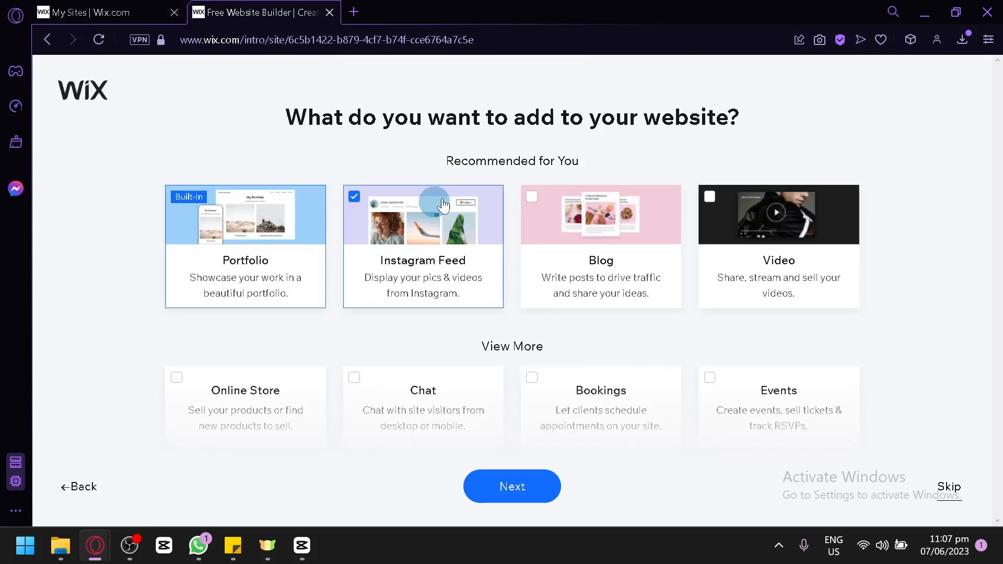
scroll(660, 314, down, 4)
scroll(573, 269, up, 3)
scroll(573, 269, up, 1)
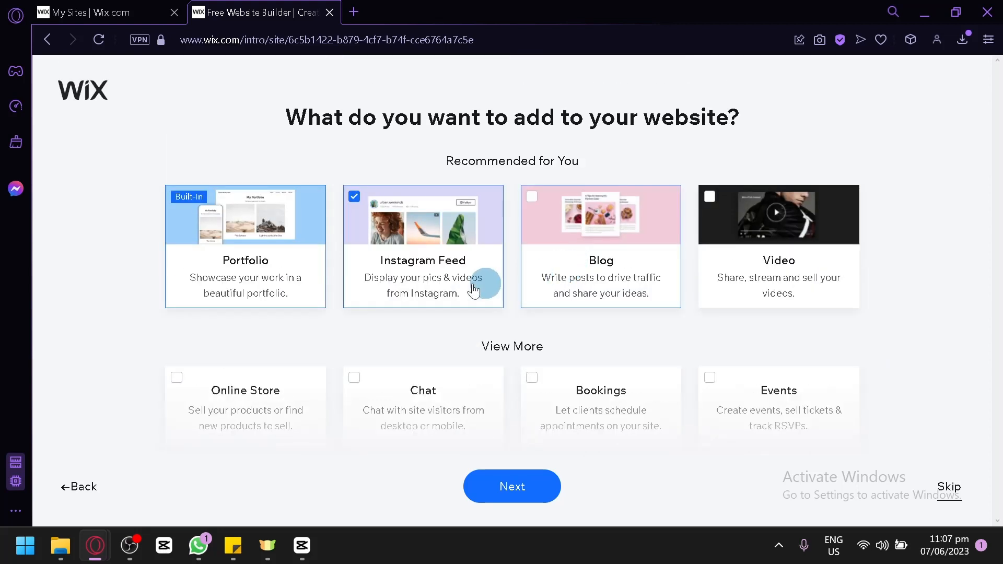
mouse_move(262, 253)
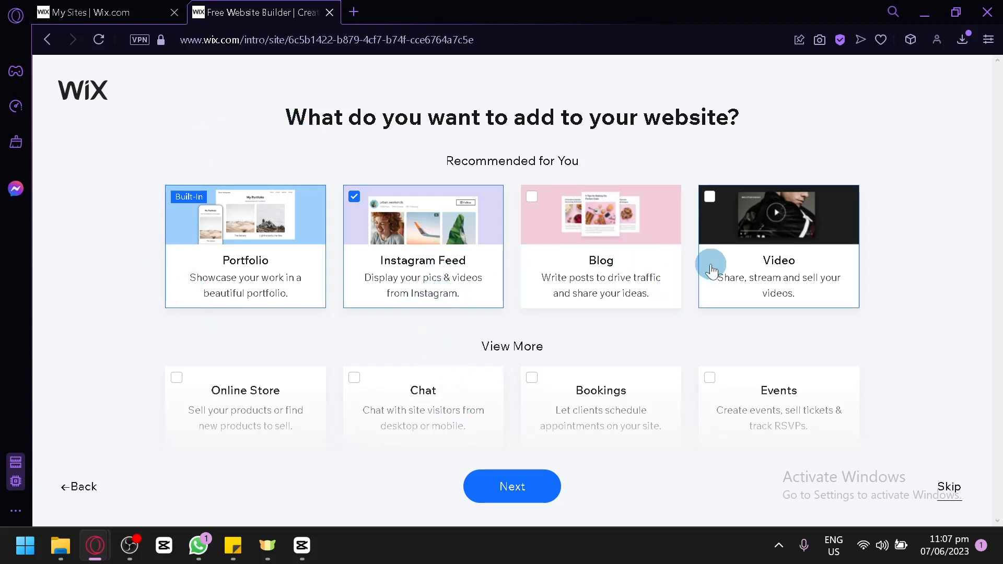
scroll(738, 284, down, 6)
scroll(605, 262, up, 4)
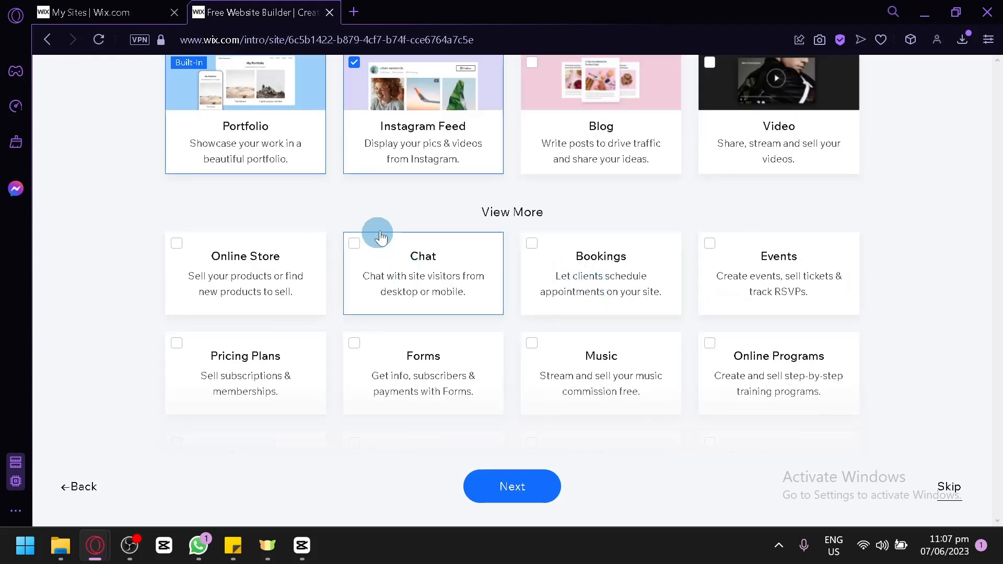
scroll(758, 255, down, 2)
scroll(812, 311, down, 2)
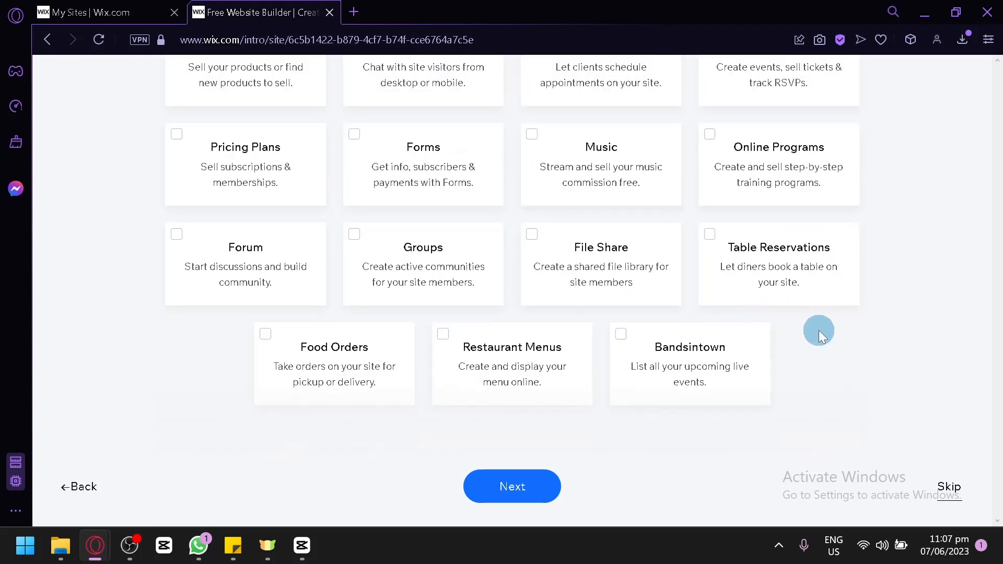
scroll(819, 330, up, 4)
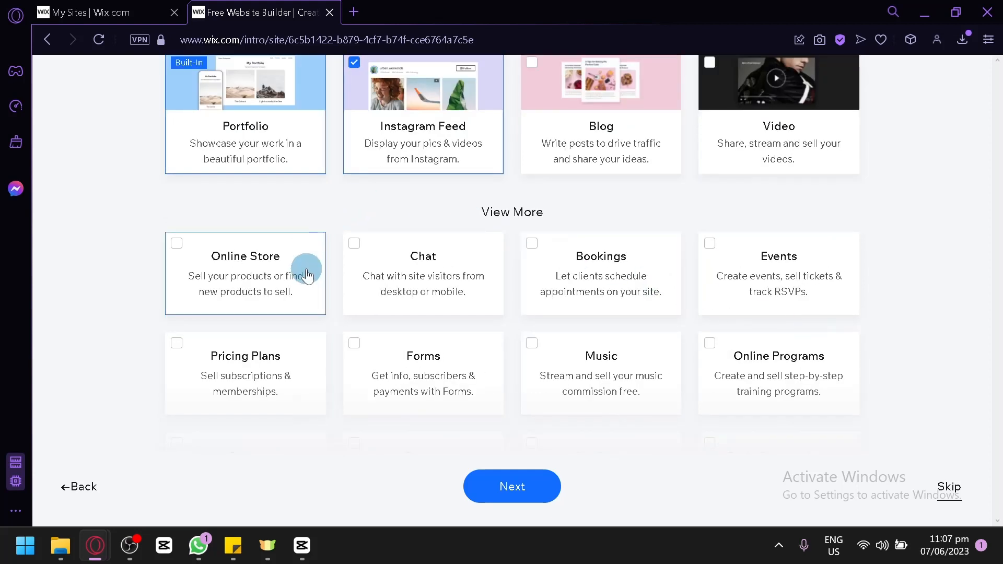
scroll(287, 264, down, 4)
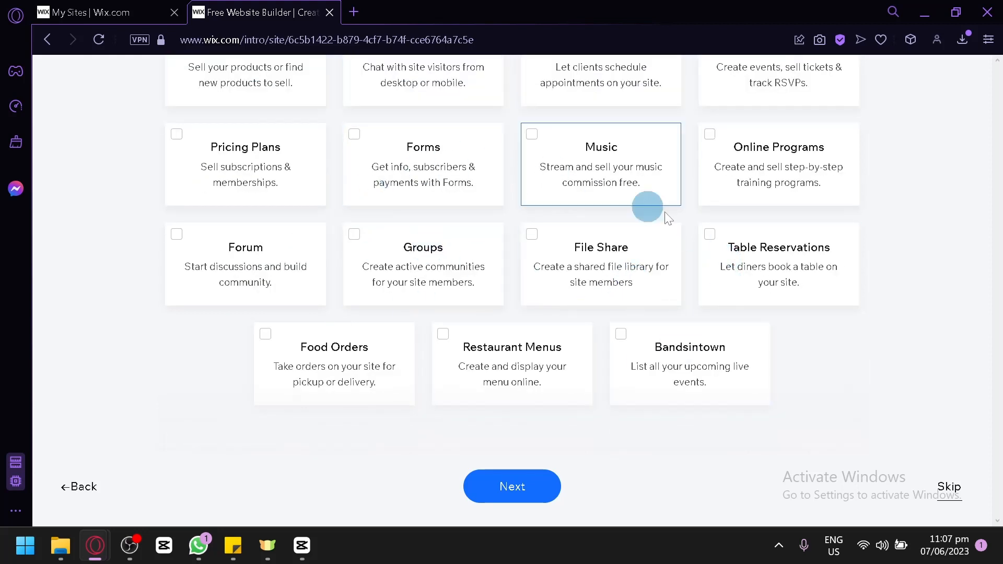
scroll(626, 307, up, 4)
scroll(627, 308, up, 2)
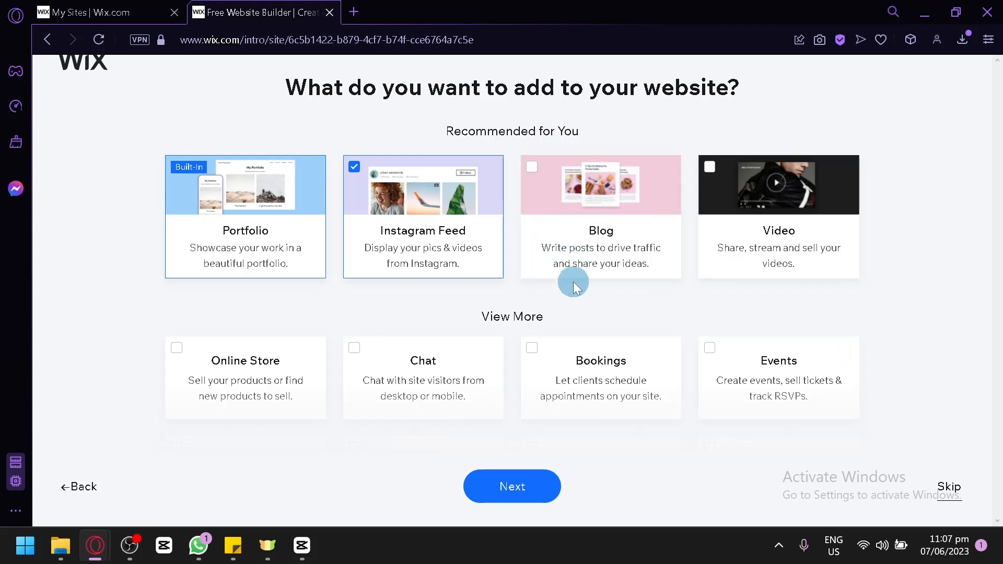
scroll(568, 288, down, 2)
scroll(813, 224, down, 4)
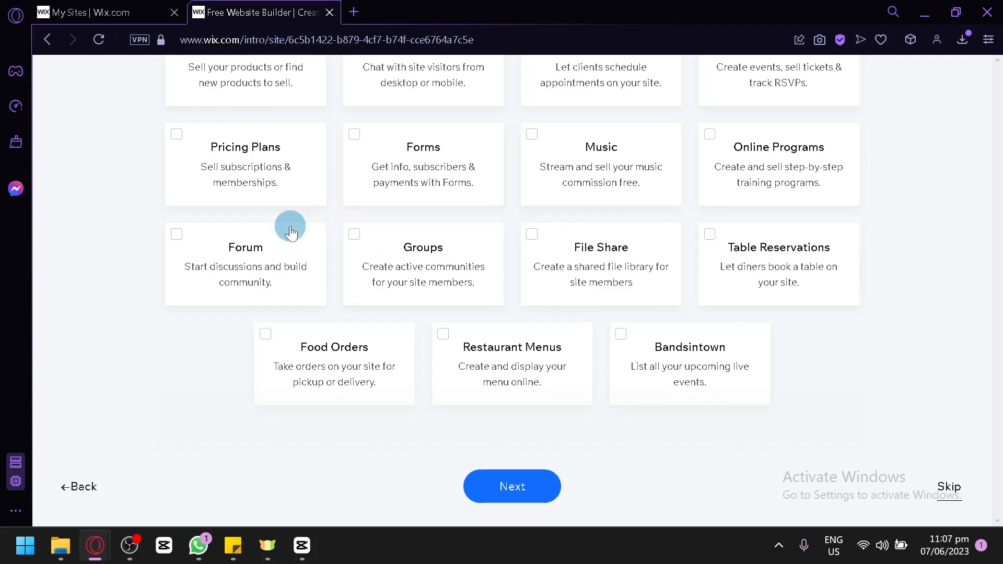
scroll(441, 306, up, 2)
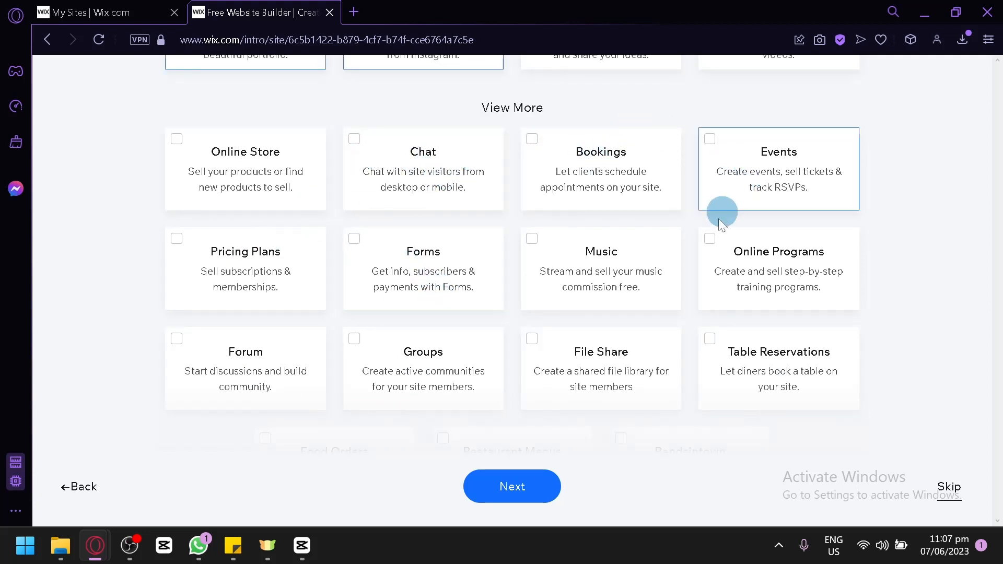
scroll(718, 219, up, 5)
scroll(678, 235, down, 4)
scroll(501, 238, up, 2)
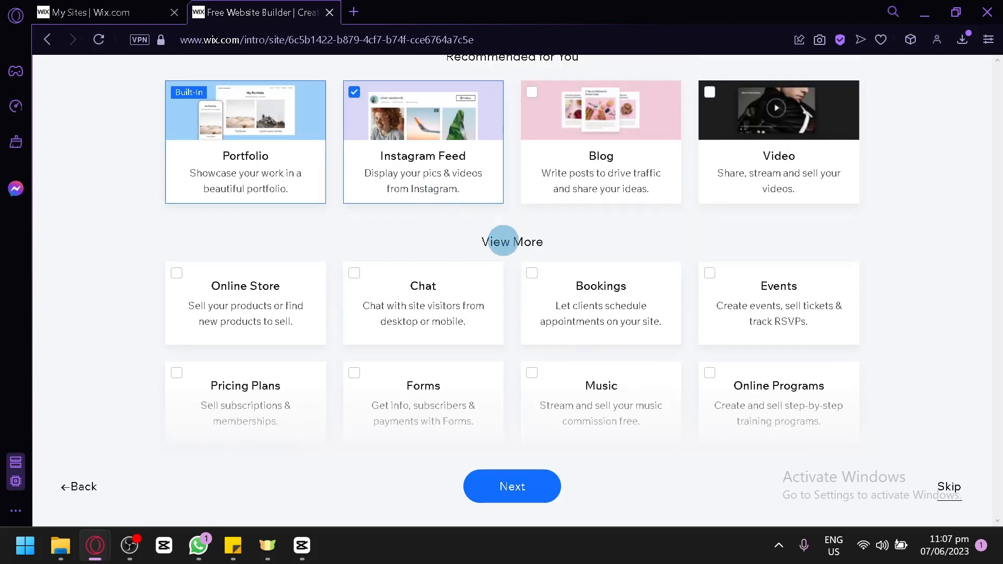
scroll(502, 240, down, 5)
scroll(441, 300, up, 7)
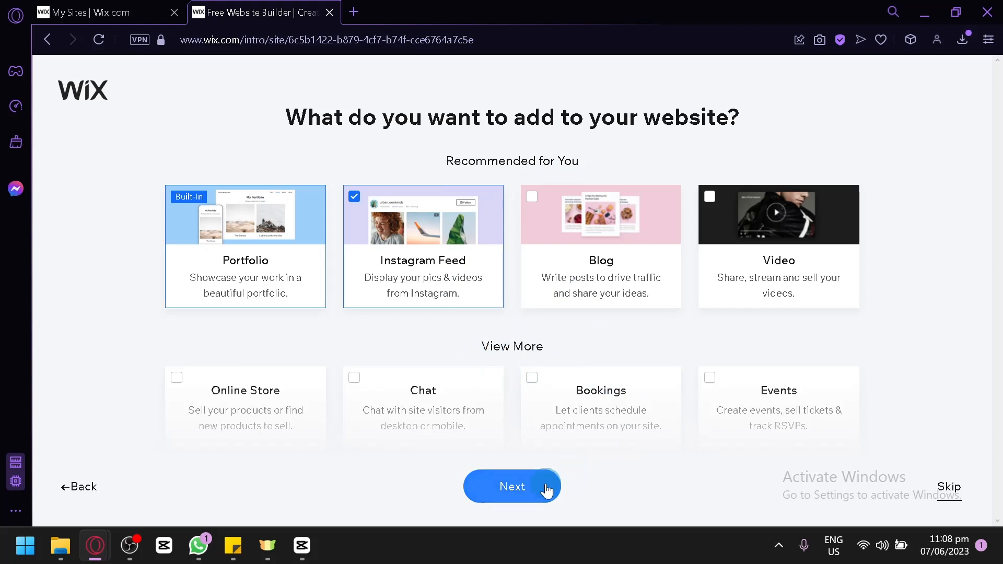
click(533, 471)
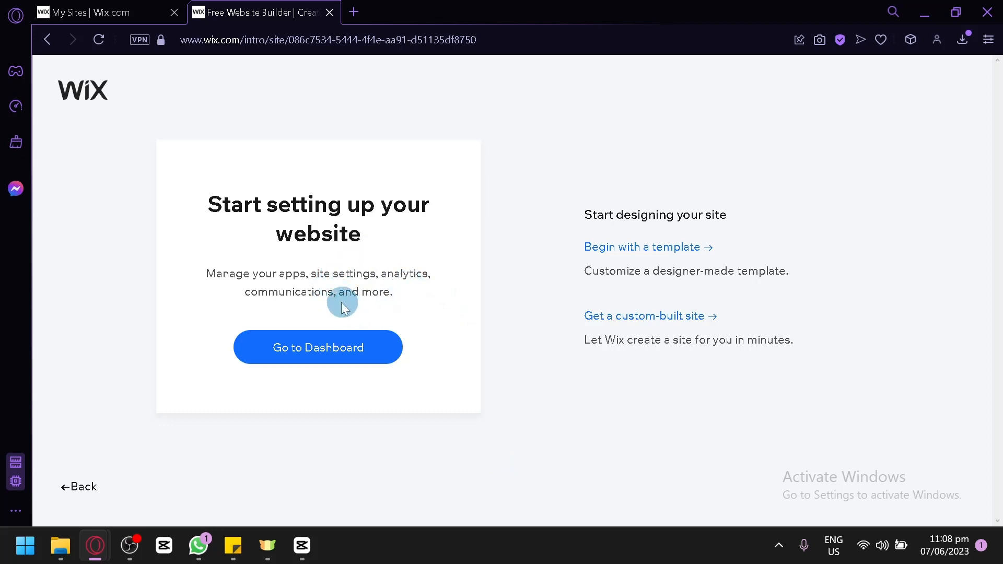
right_click(327, 353)
click(350, 409)
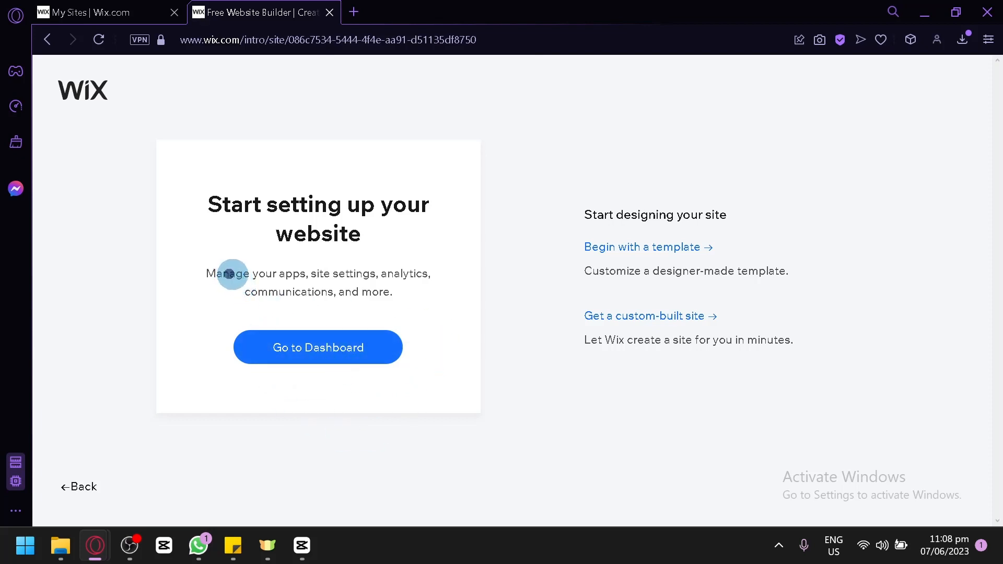
drag(229, 274, 359, 293)
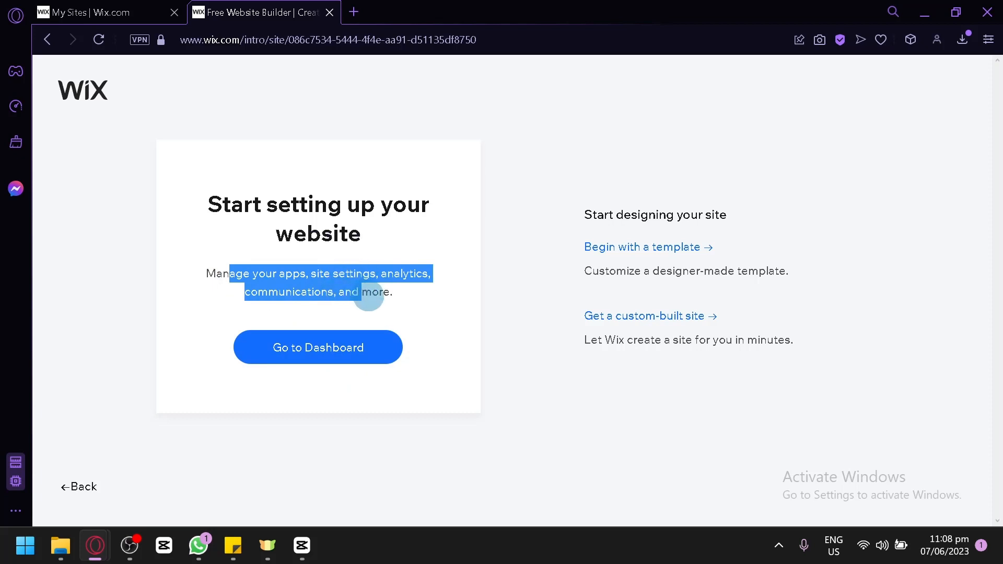
click(468, 330)
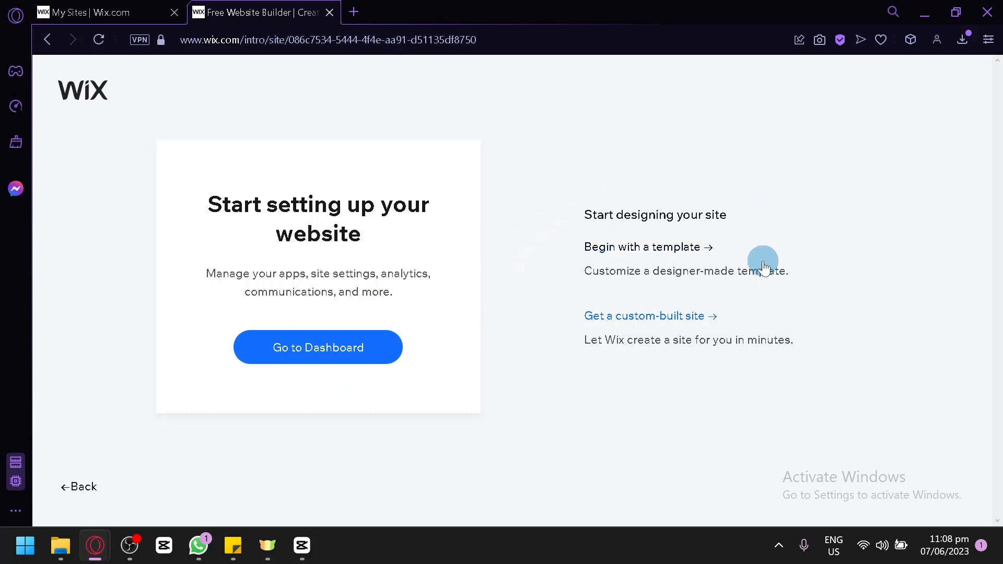
Step: Begin with a template and open the Illustrator portfolio template with the grid of colourful illustrations, in the second row, for editing
click(650, 249)
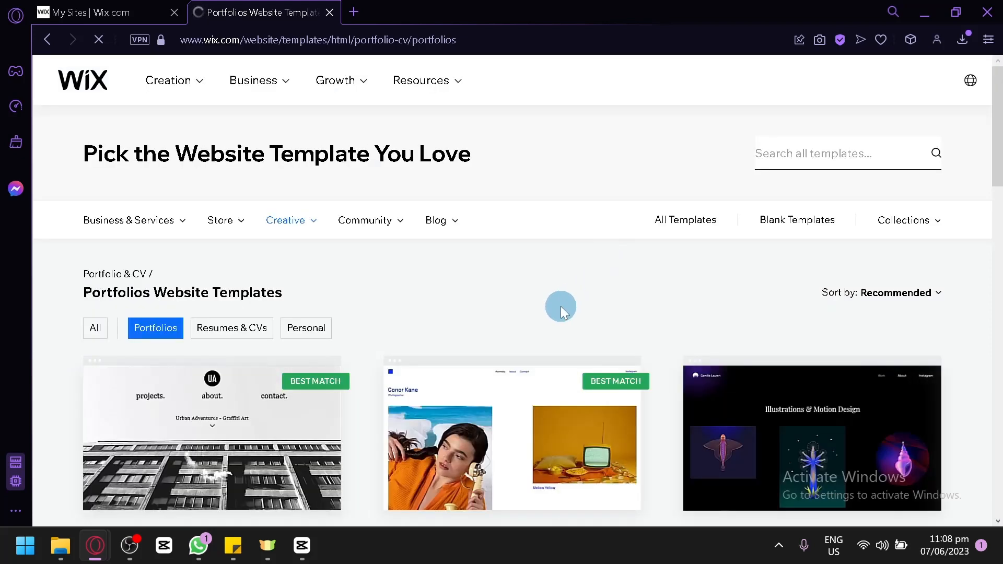
scroll(560, 306, down, 2)
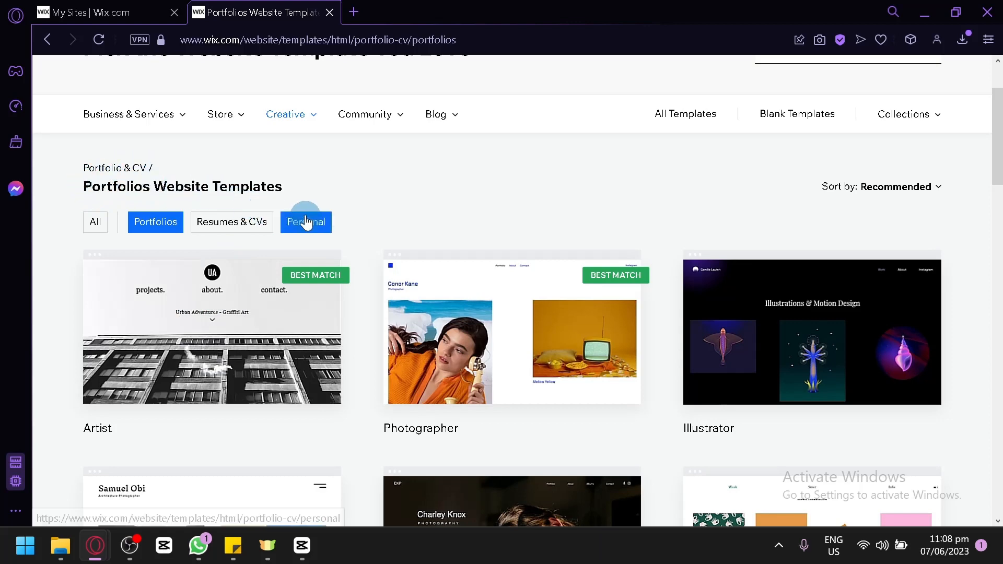
scroll(402, 227, up, 2)
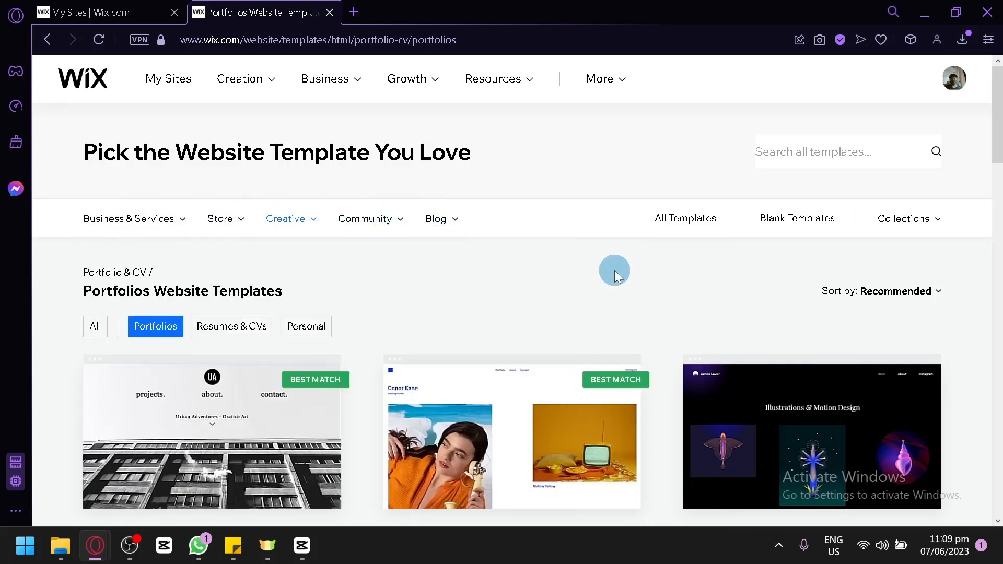
scroll(613, 272, down, 4)
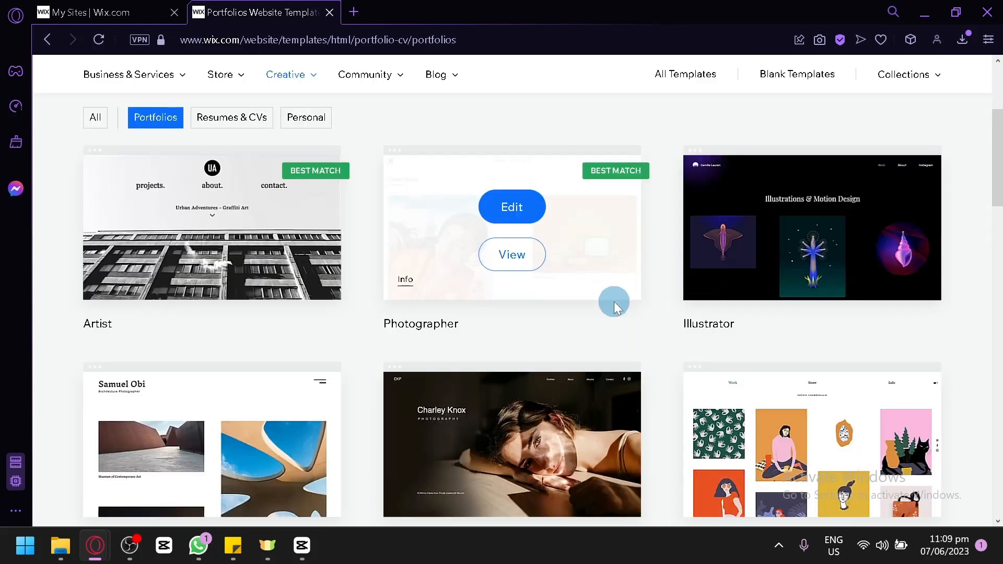
scroll(464, 323, up, 2)
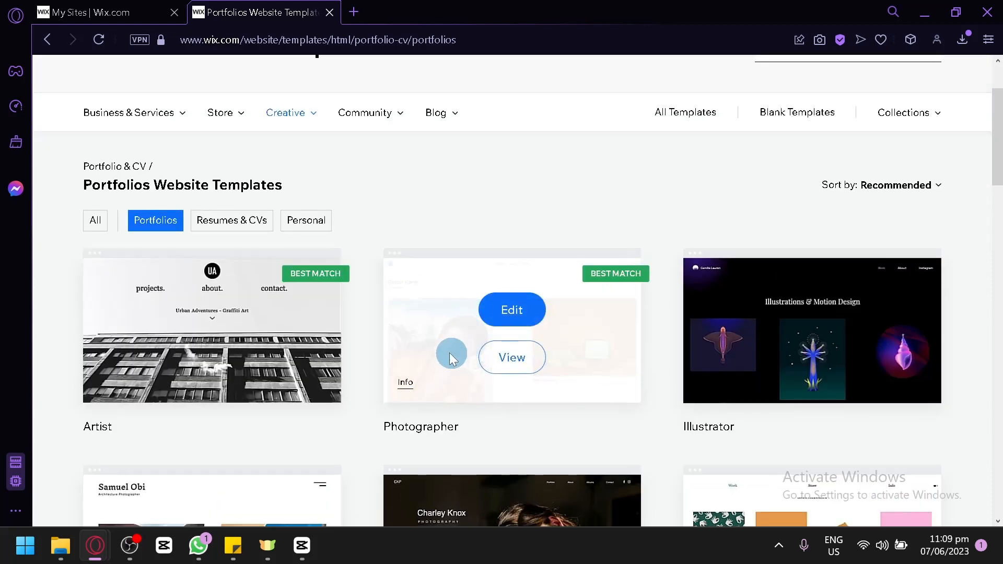
scroll(396, 214, up, 2)
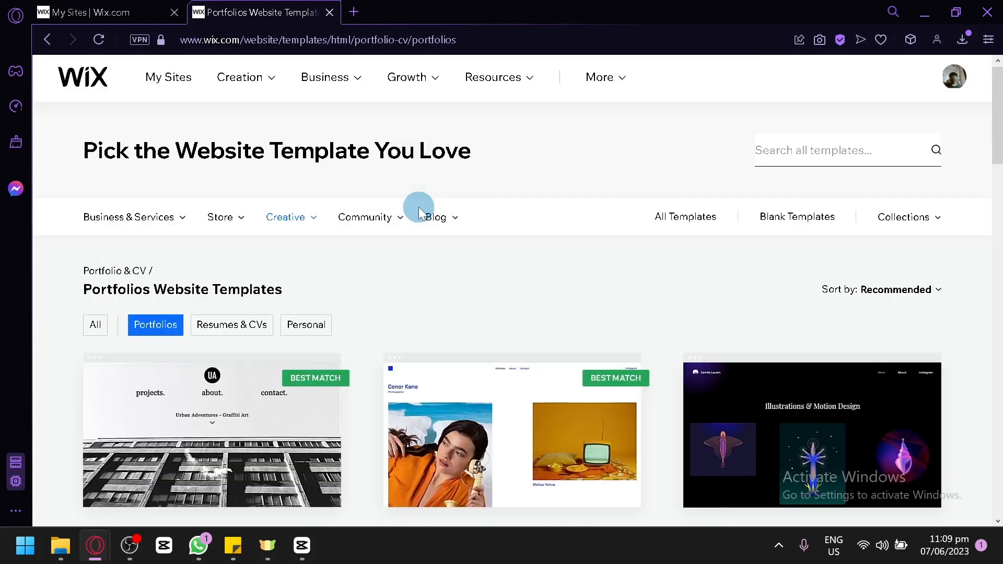
scroll(468, 308, down, 10)
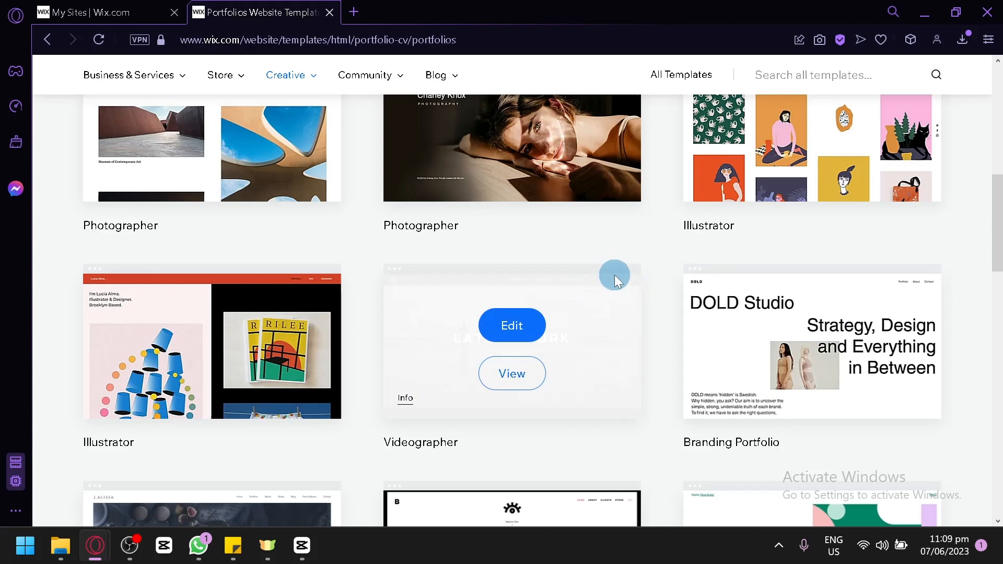
scroll(616, 314, down, 4)
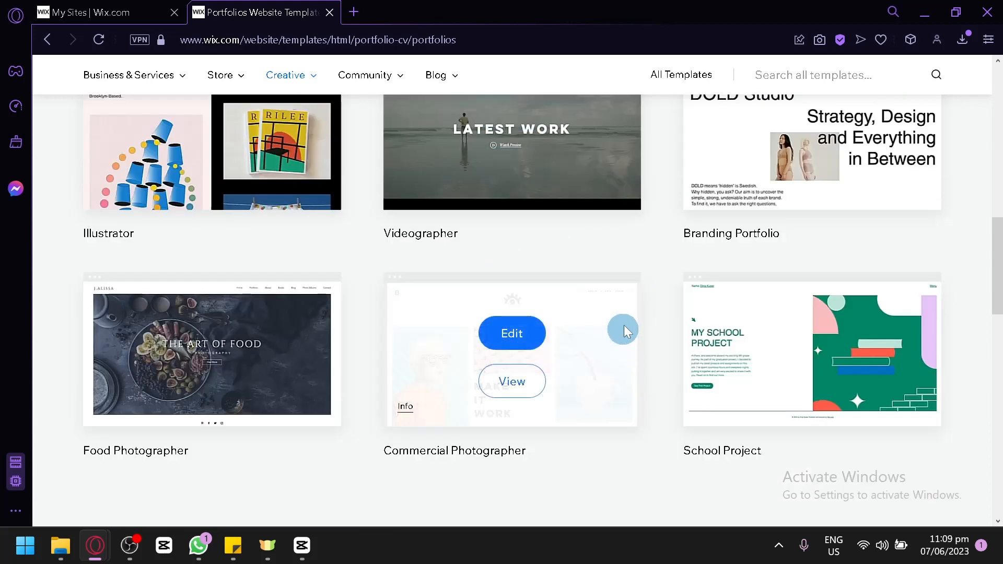
scroll(650, 269, up, 8)
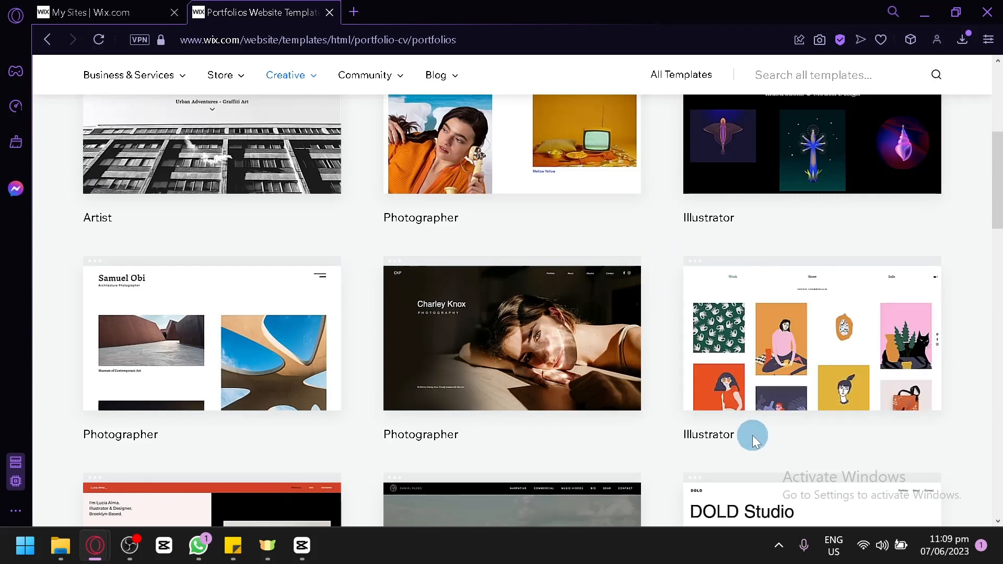
mouse_move(765, 311)
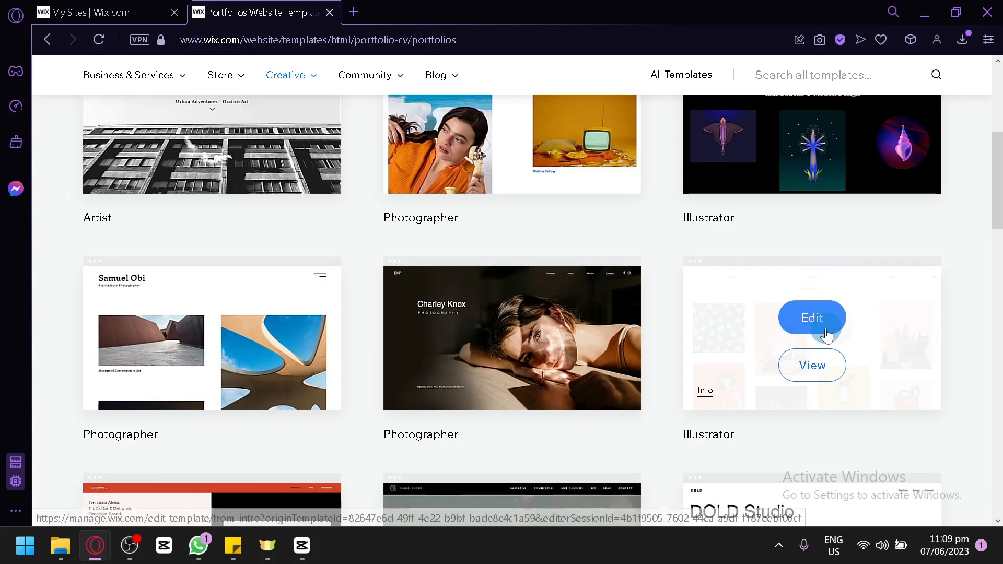
click(812, 320)
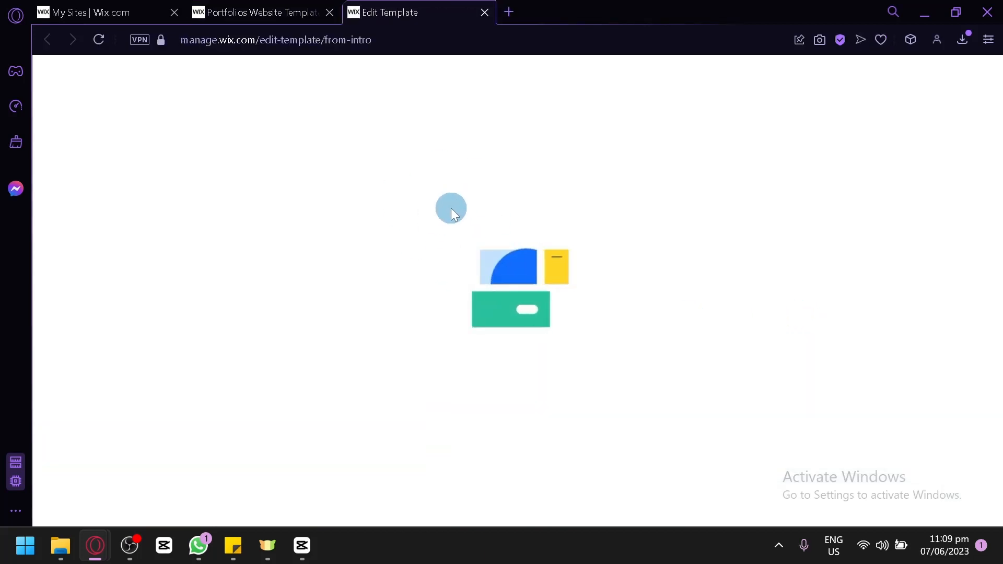
Step: Dismiss the editor's introductory tool overview and look through the illustrations on the Work page
click(253, 9)
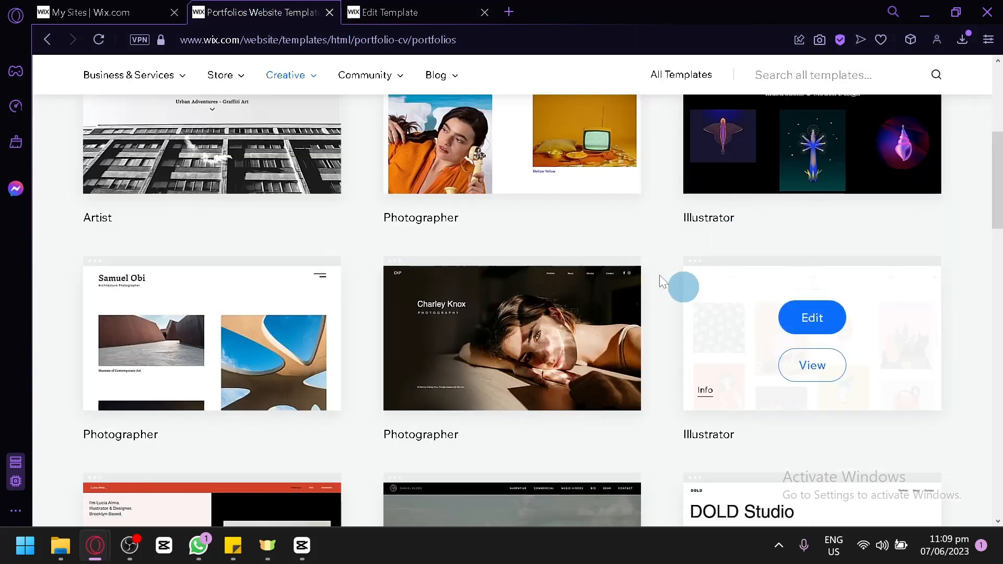
click(371, 7)
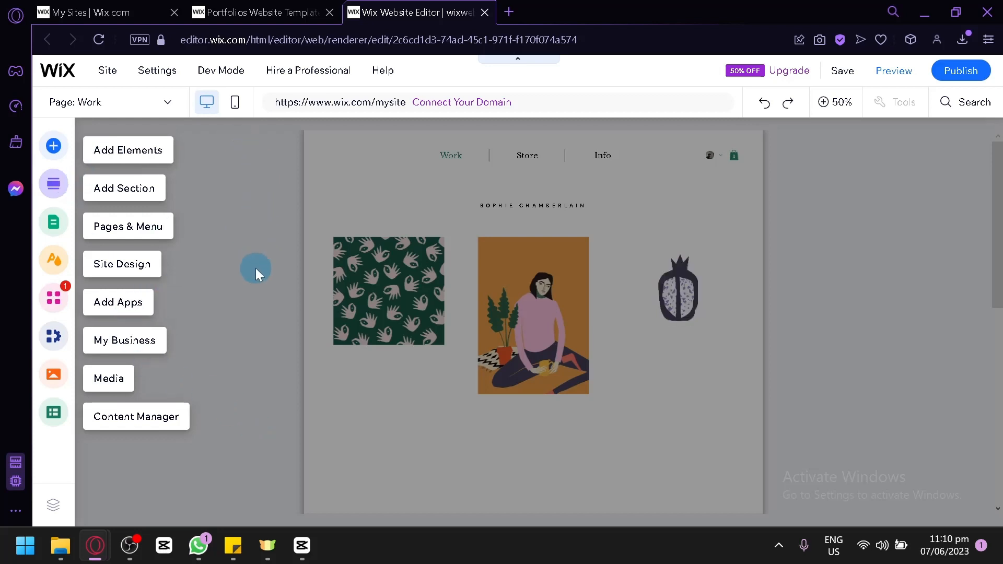
click(253, 246)
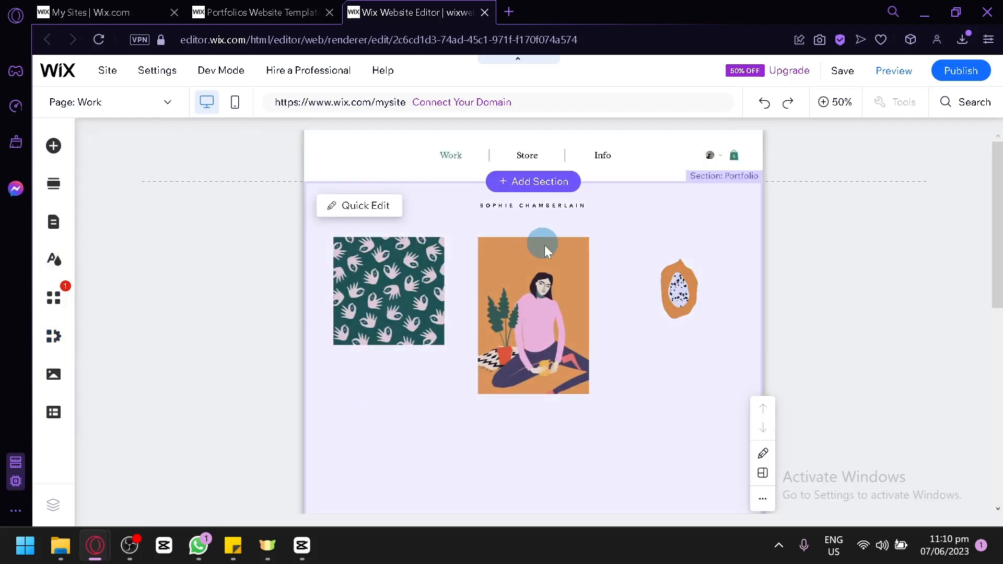
scroll(625, 309, down, 6)
scroll(616, 335, up, 6)
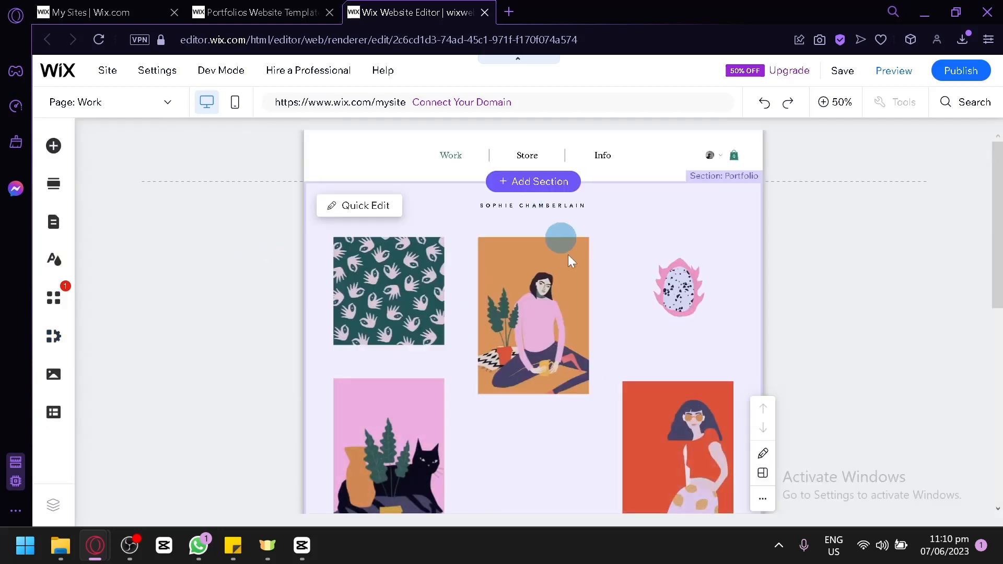
scroll(625, 287, down, 5)
scroll(614, 267, up, 4)
scroll(614, 267, up, 1)
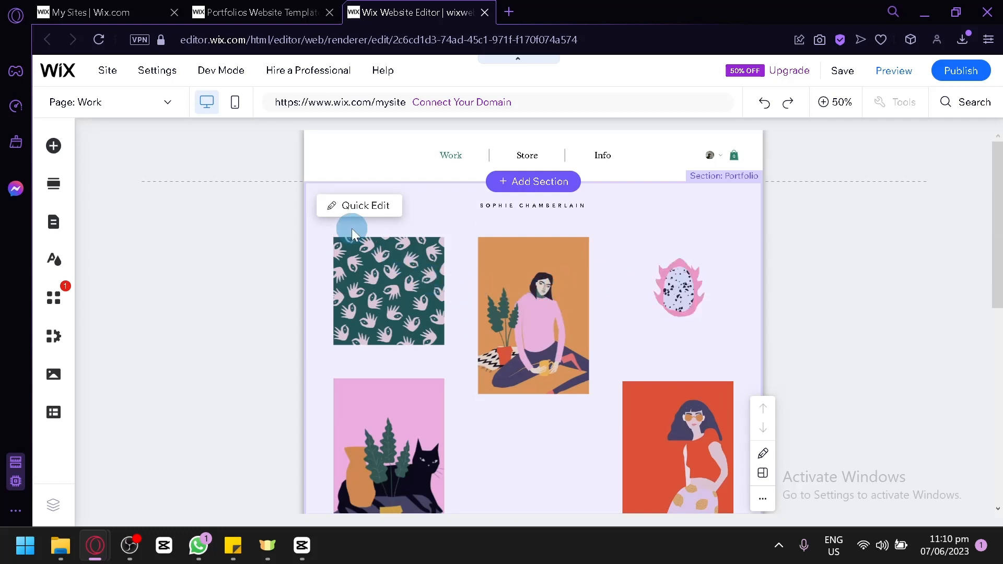
Step: Open Quick Edit for the Portfolio section and review its background and project management options alongside the page
click(371, 214)
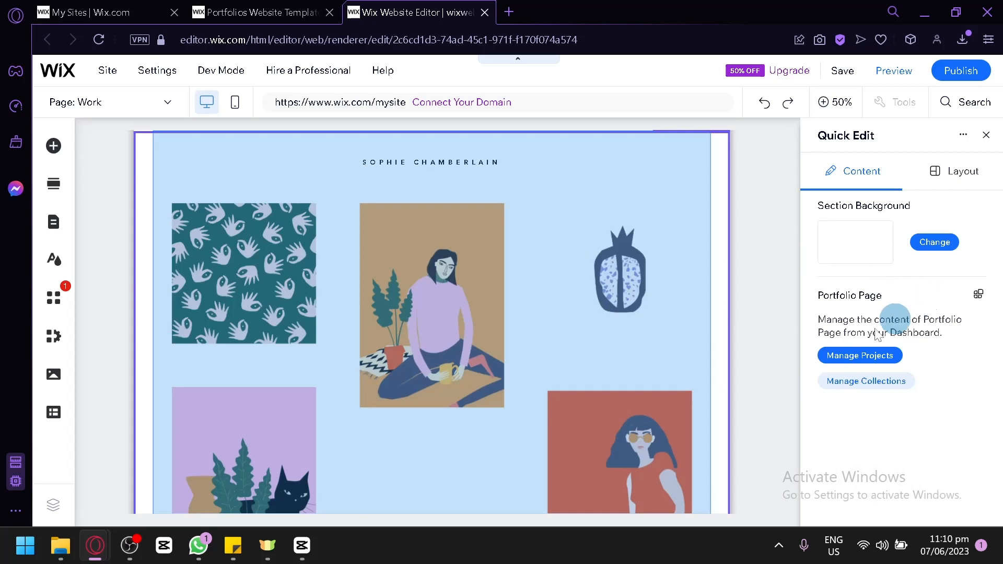
scroll(444, 437, down, 2)
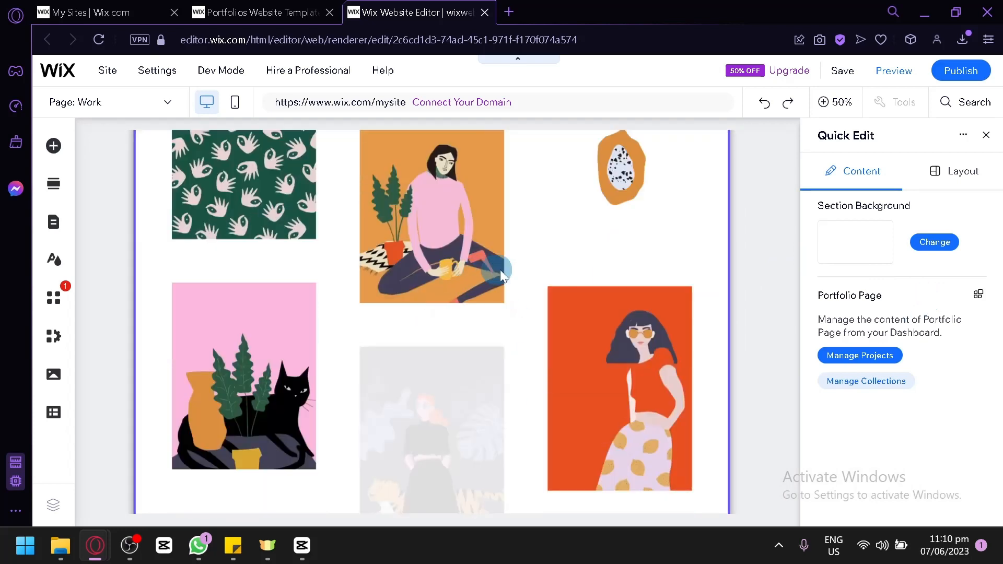
scroll(500, 269, up, 3)
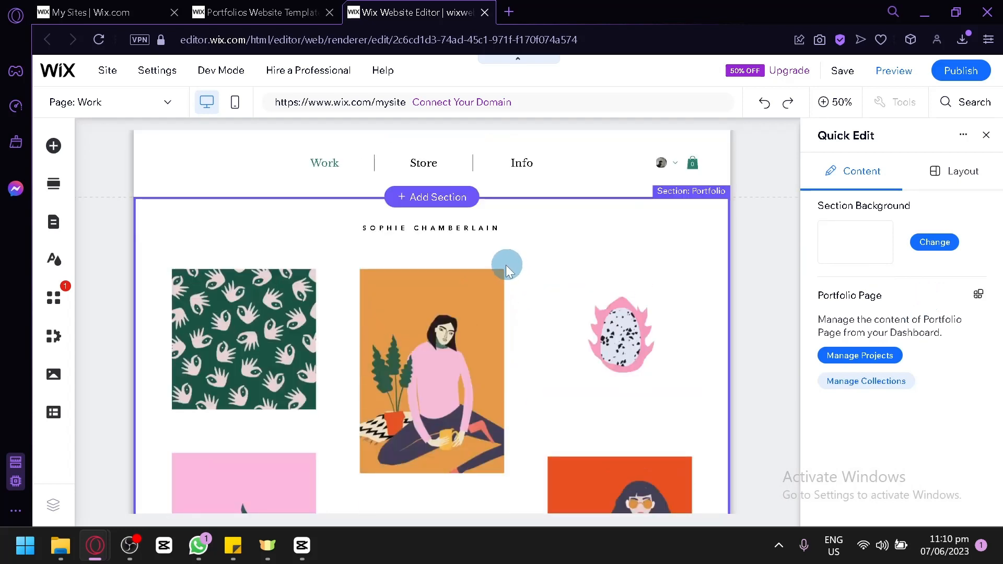
scroll(500, 265, down, 5)
scroll(494, 261, up, 5)
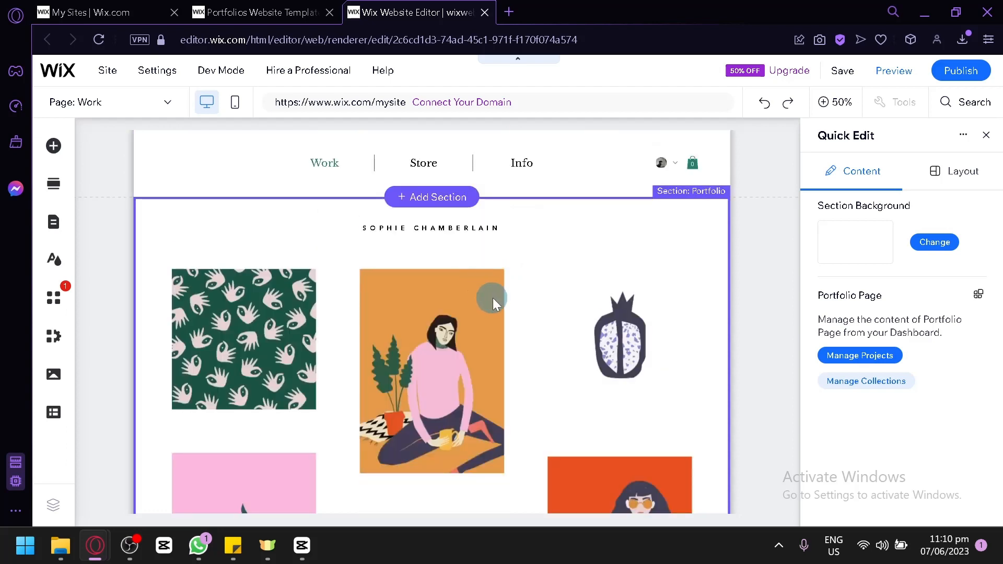
scroll(496, 290, down, 3)
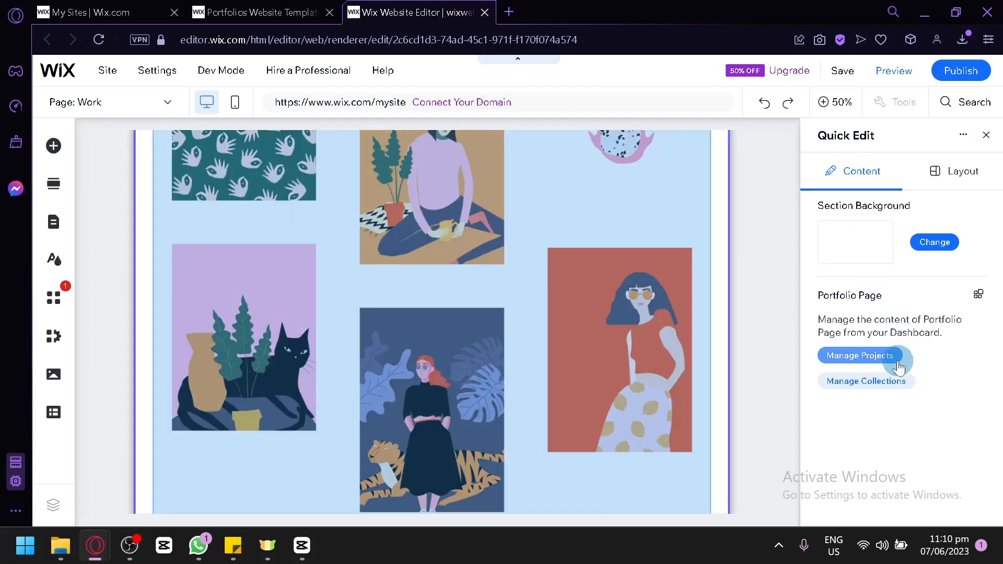
click(886, 357)
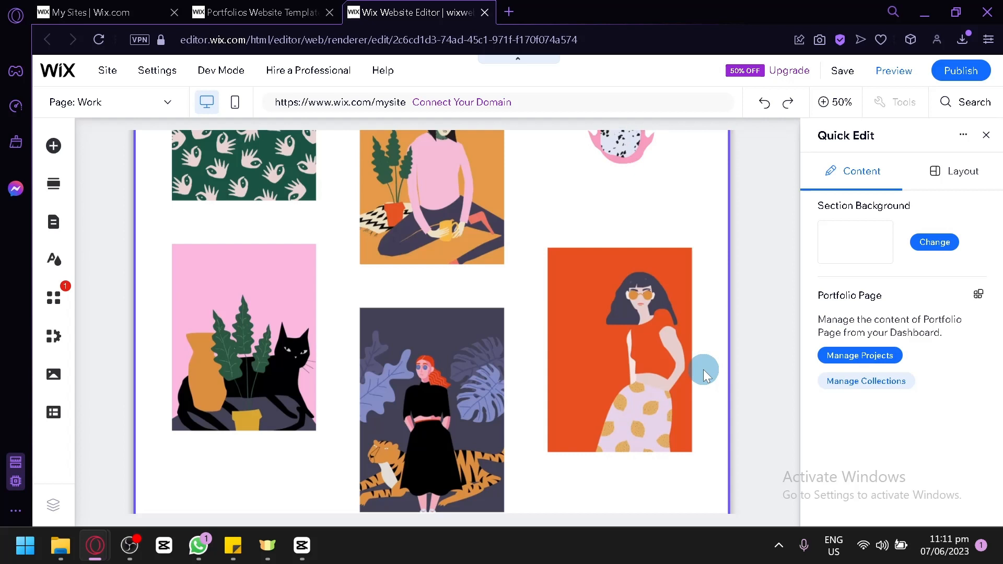
Step: Look through the remaining portfolio illustrations and check the layout options for the Portfolio section
scroll(703, 365, up, 3)
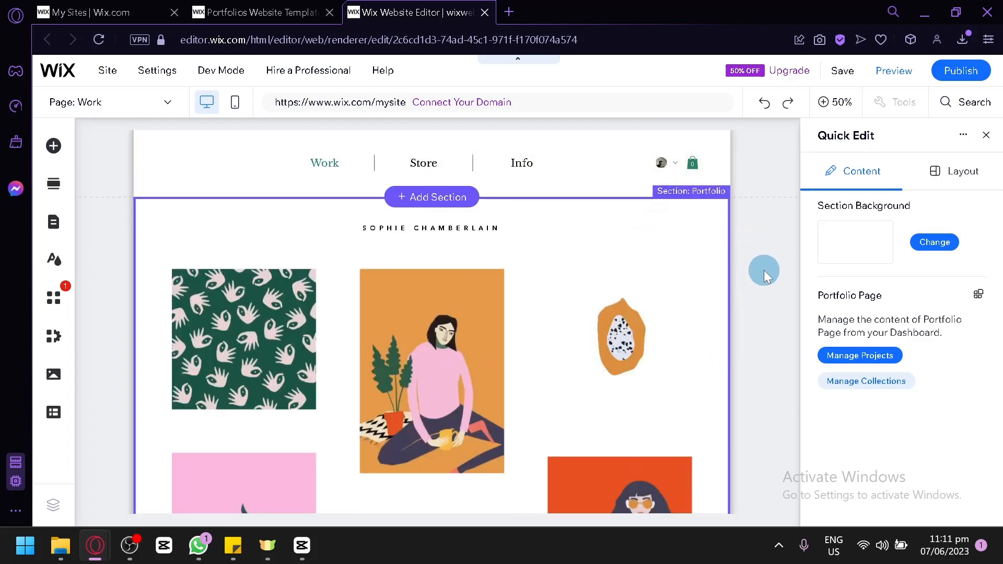
scroll(763, 271, down, 4)
scroll(627, 293, down, 2)
scroll(578, 286, down, 4)
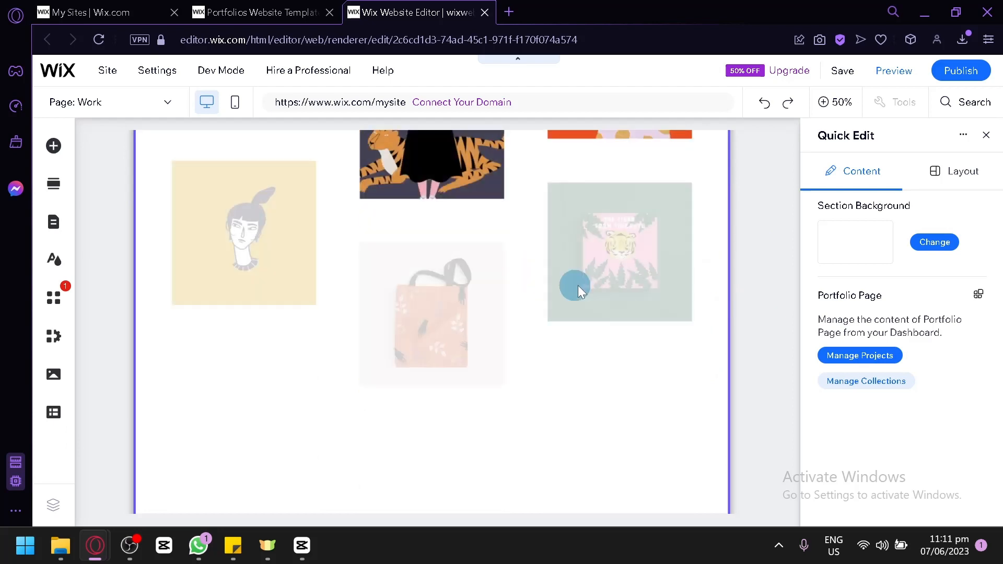
scroll(627, 282, up, 6)
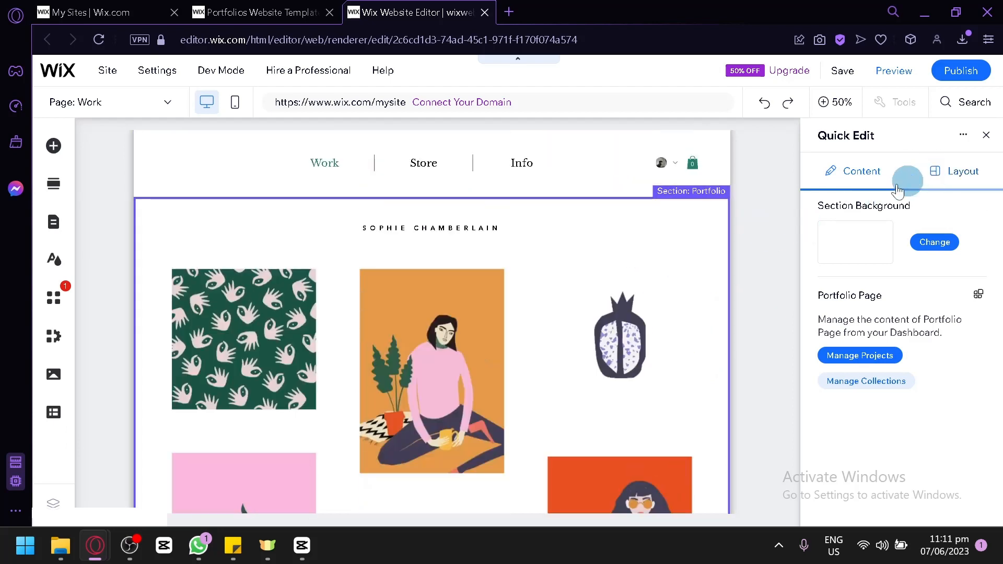
click(944, 172)
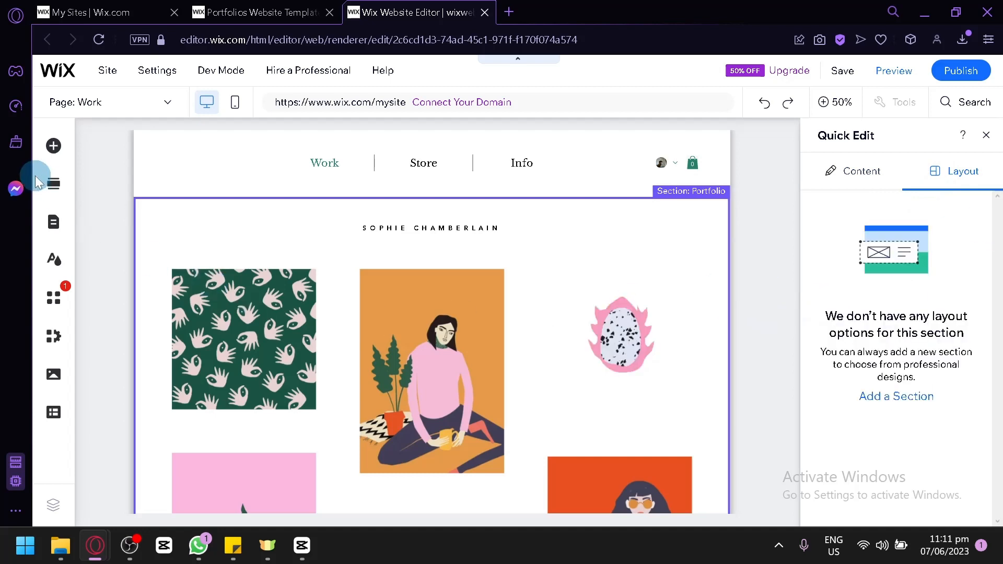
Step: Add the black "Welcome to Our Site" section between the header and the portfolio grid, and select its heading text
click(53, 191)
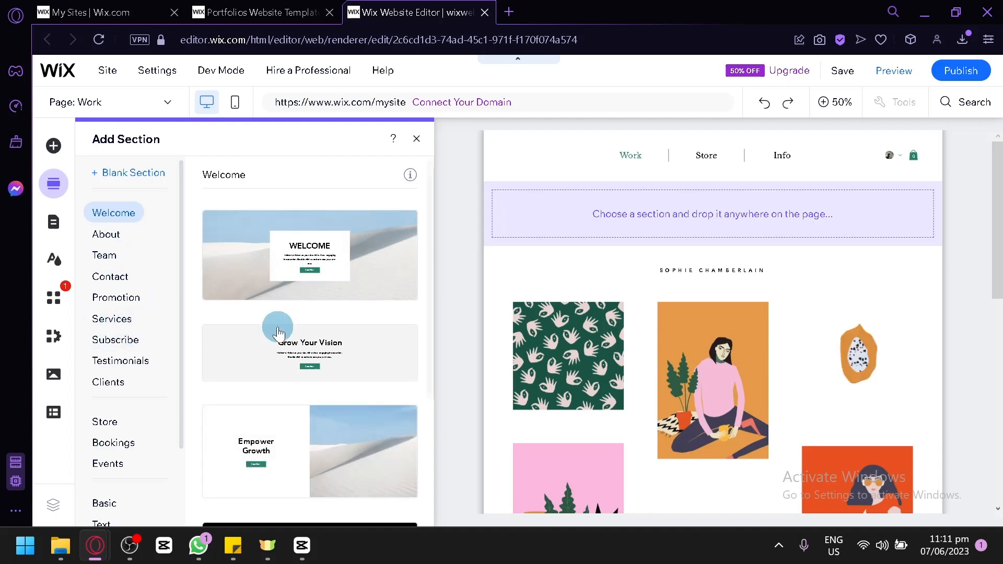
scroll(271, 266, down, 3)
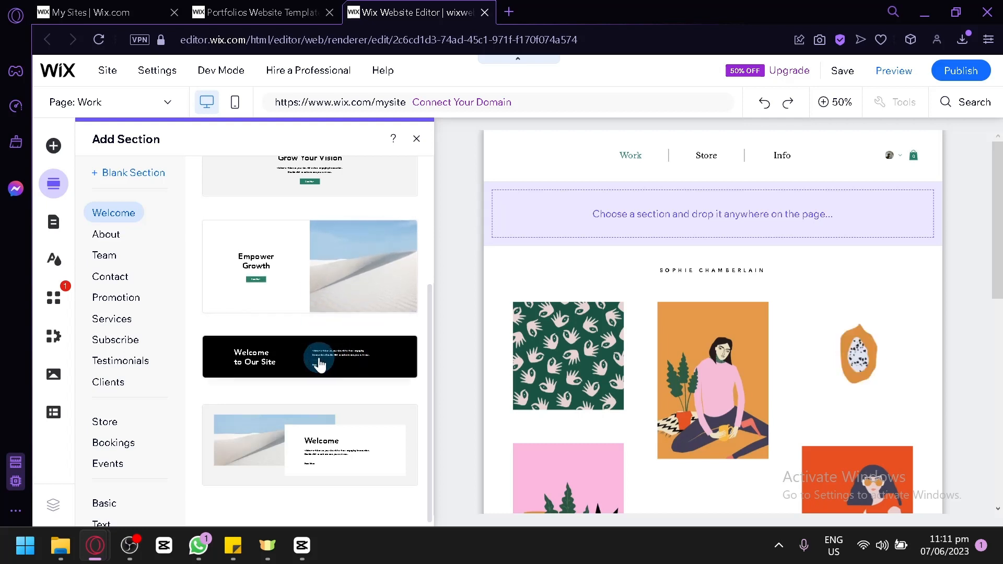
drag(289, 353, 600, 206)
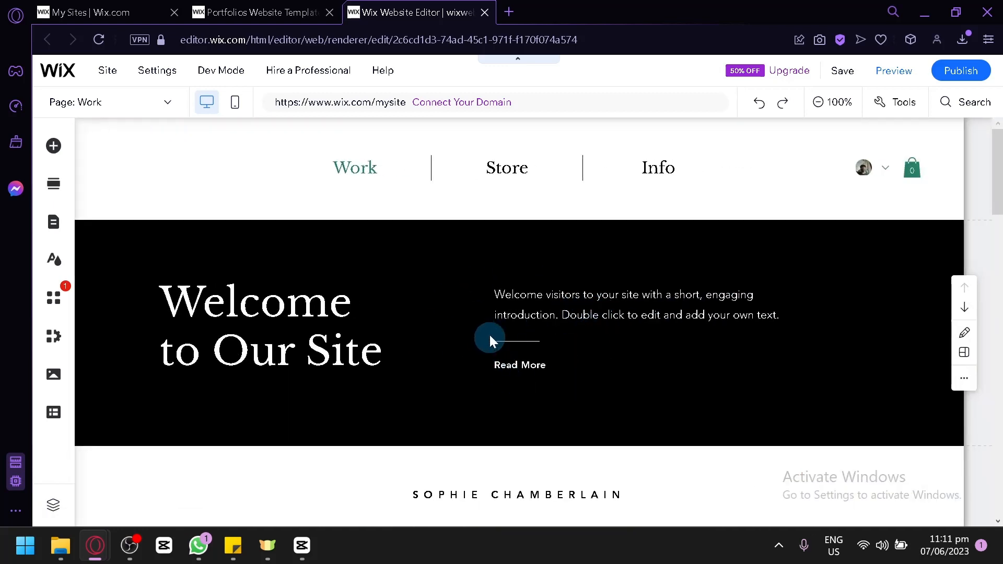
click(489, 334)
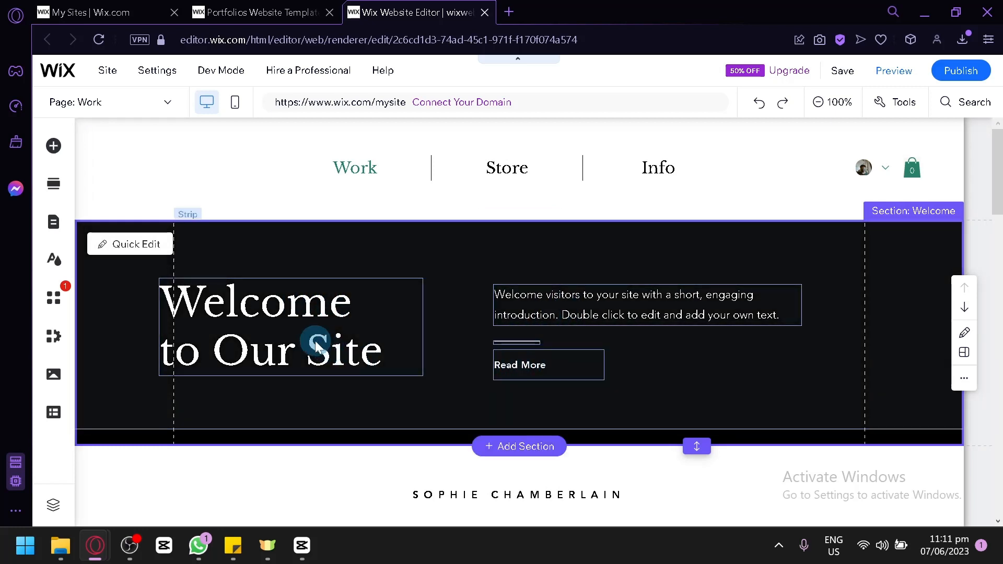
click(293, 310)
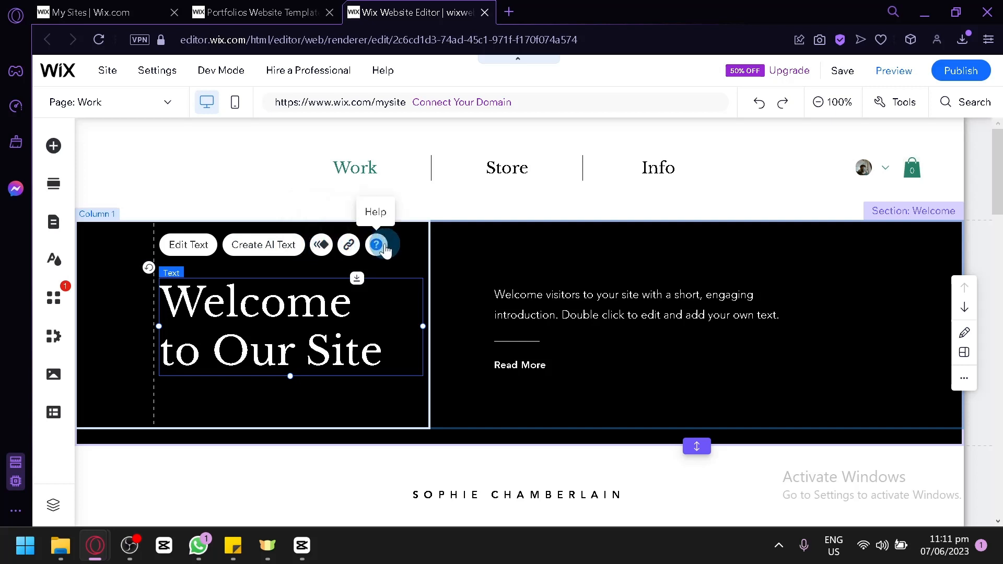
Step: Browse the addable elements for Embed Code, Social, Image and Button, and return to the page without adding any
click(53, 151)
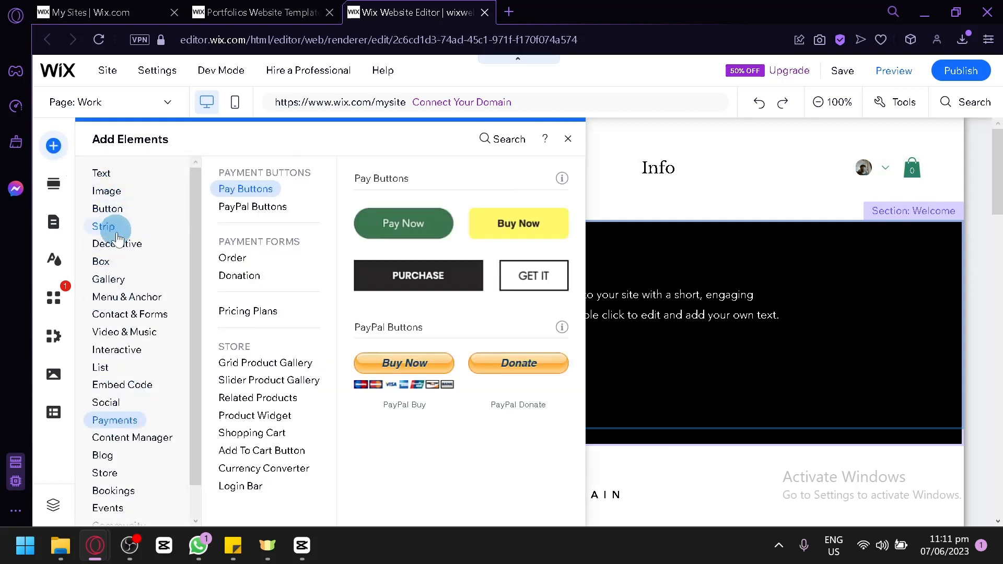
click(135, 387)
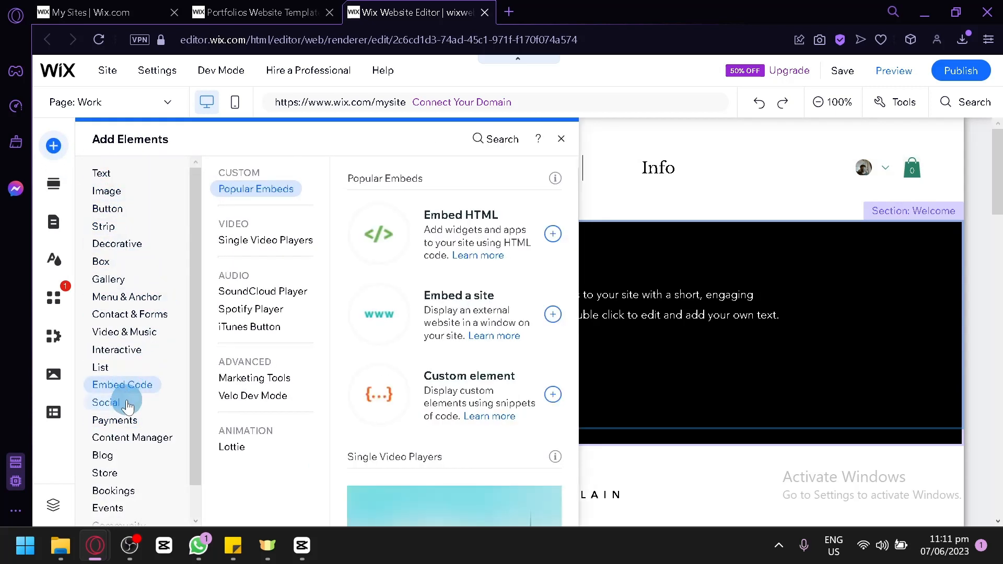
click(128, 404)
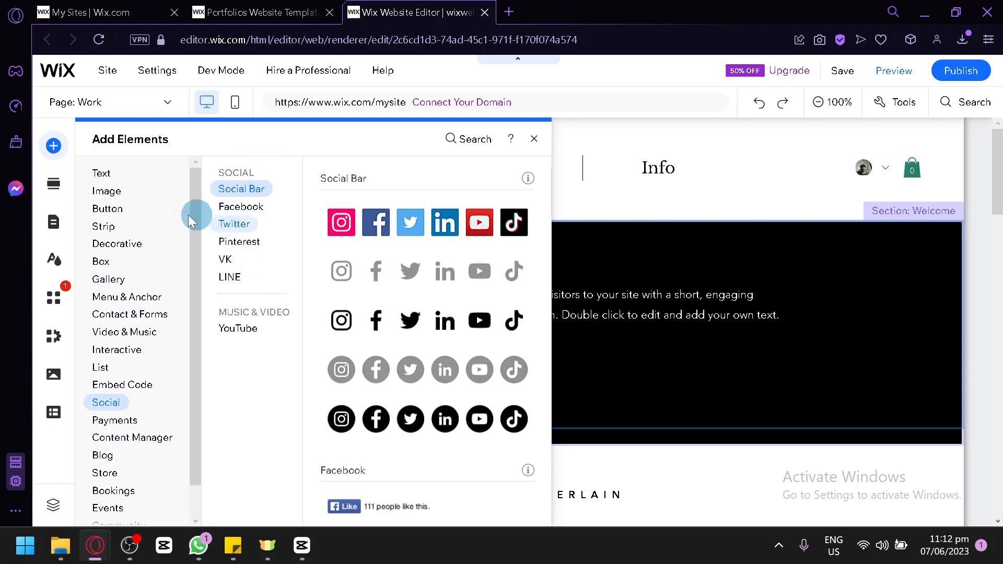
click(112, 195)
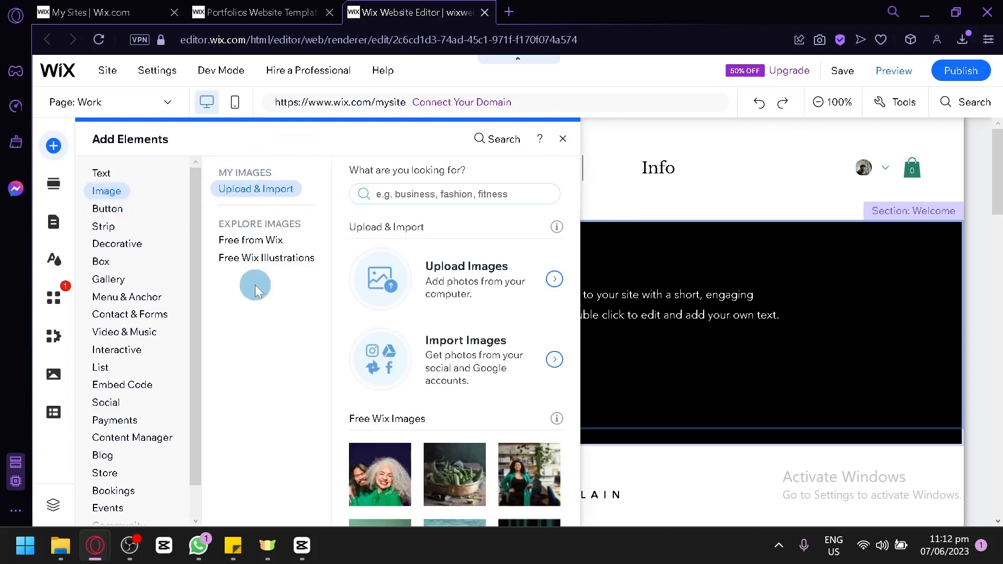
click(105, 219)
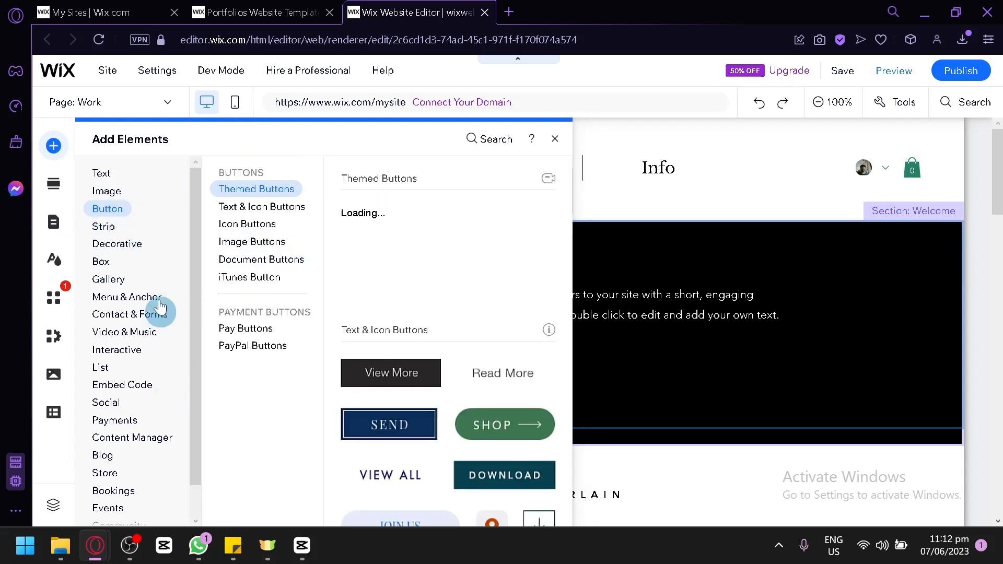
click(554, 139)
scroll(615, 260, down, 8)
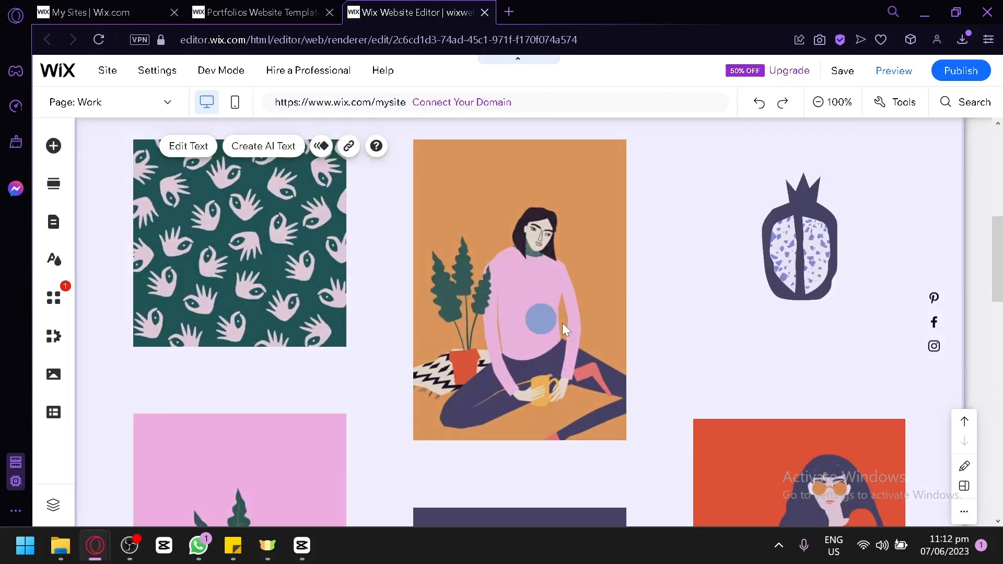
scroll(561, 322, up, 8)
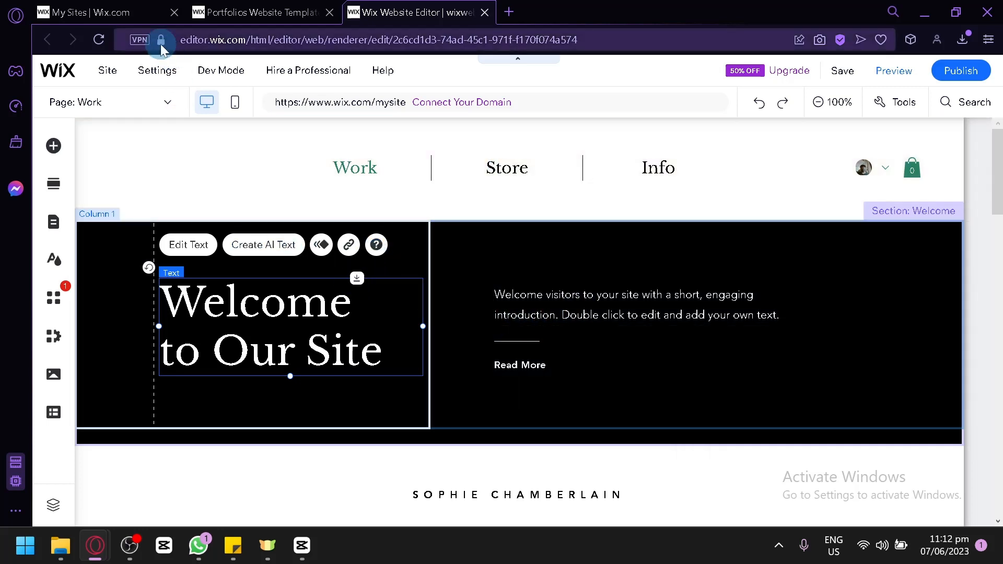
Step: Check the My Sites page and return to the website editor
click(148, 15)
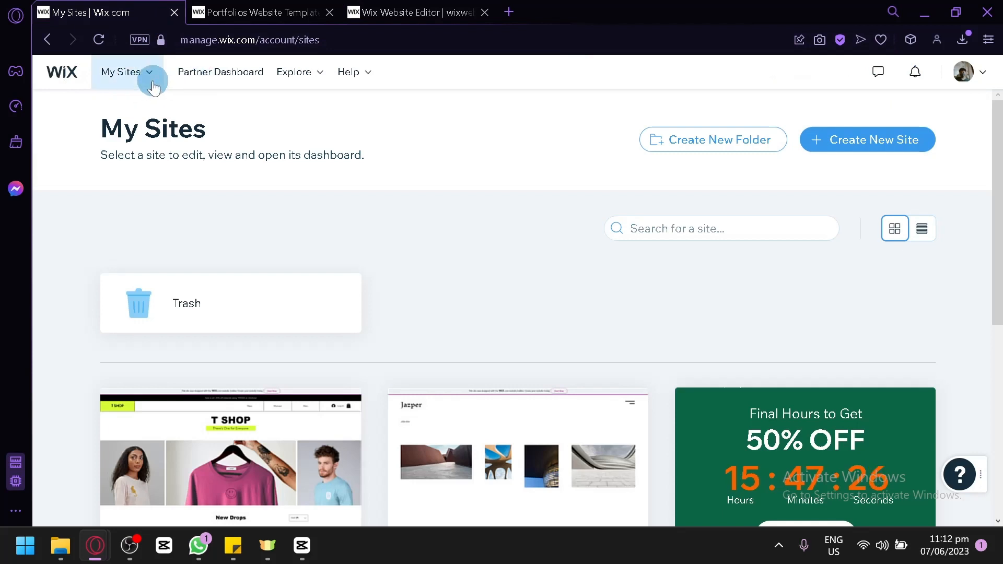
click(150, 82)
click(152, 73)
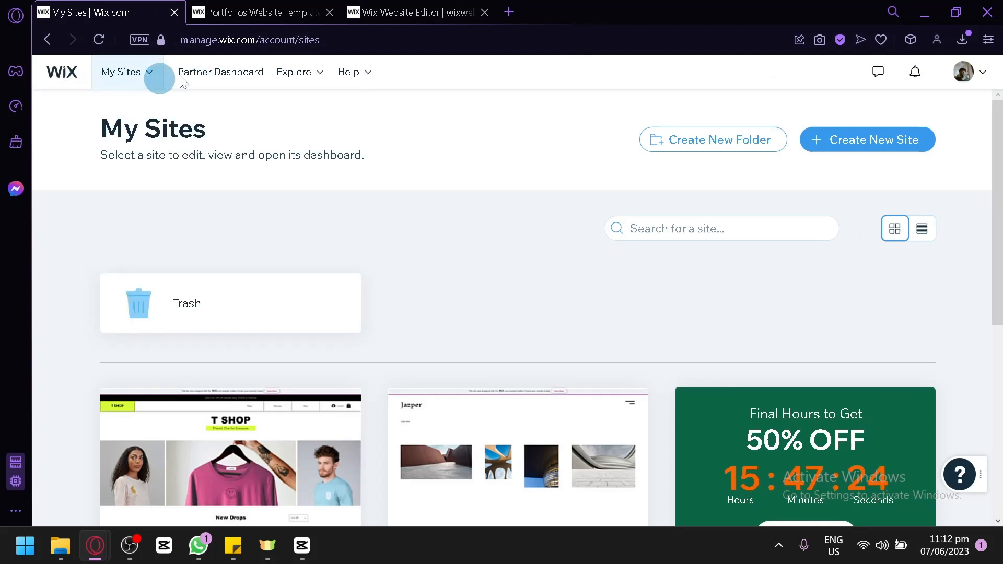
click(441, 10)
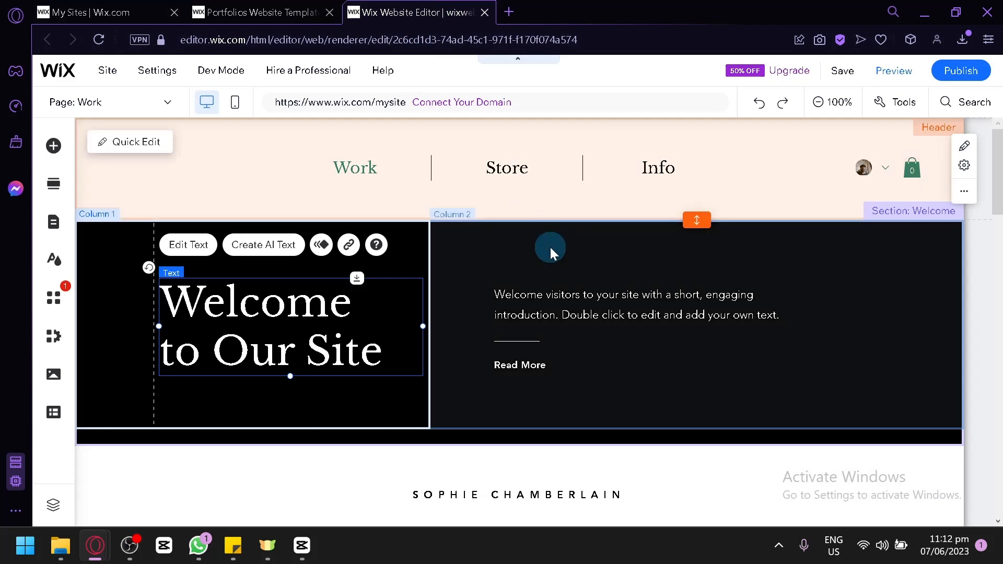
Step: Look over the Portfolio section on the Work page and view the information about hiring a professional
scroll(540, 264, down, 6)
scroll(528, 287, down, 5)
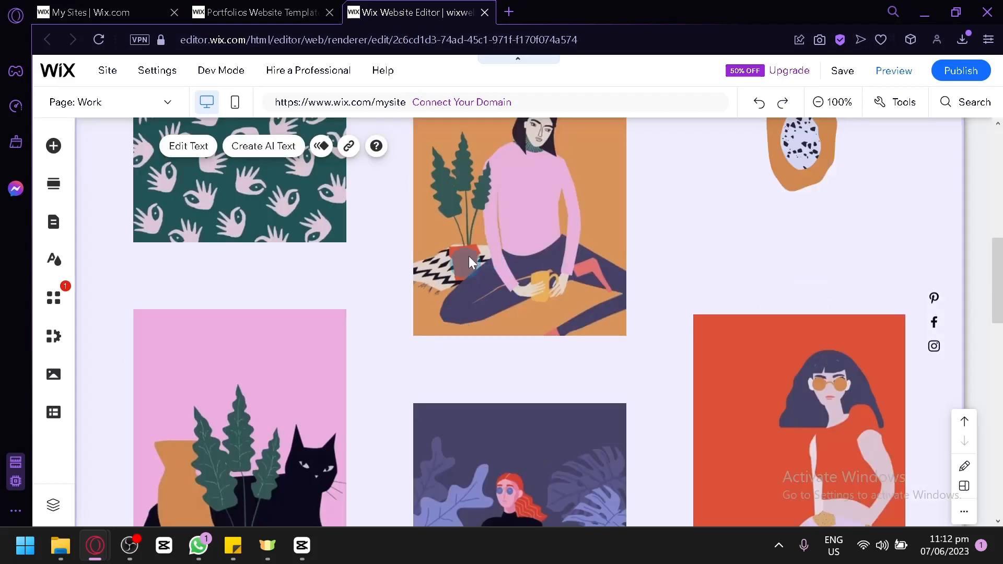
scroll(552, 293, up, 4)
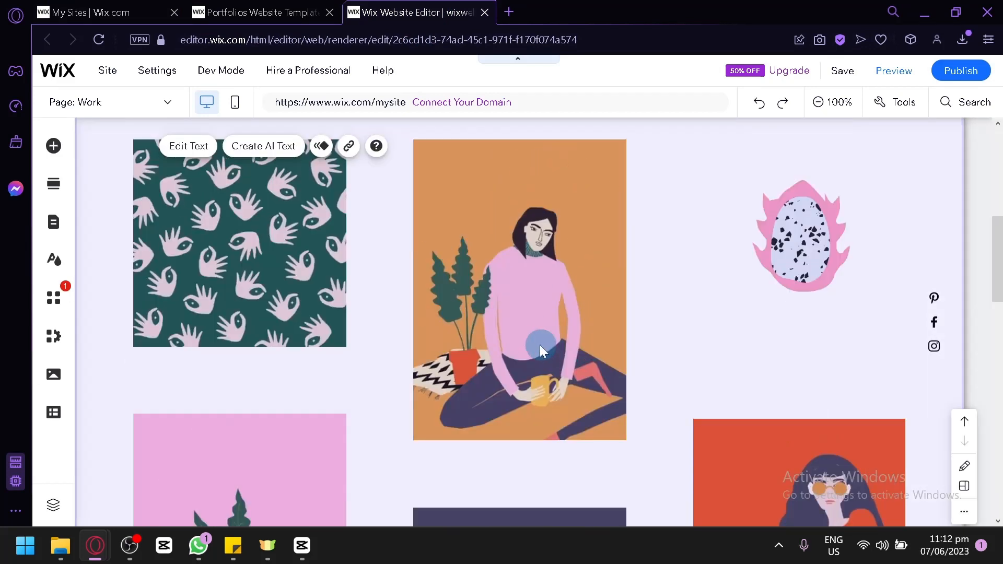
click(601, 294)
scroll(619, 277, up, 4)
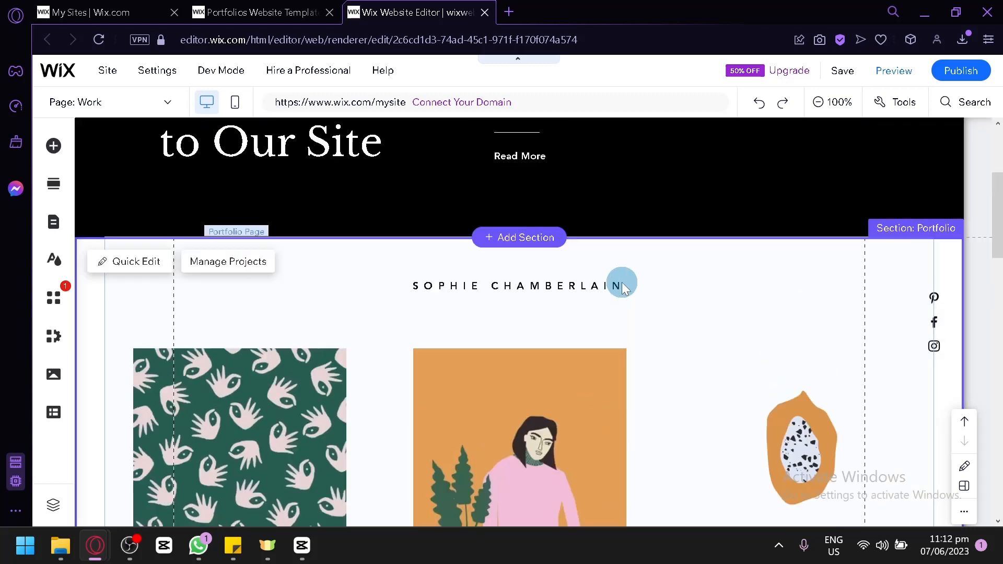
scroll(631, 290, down, 2)
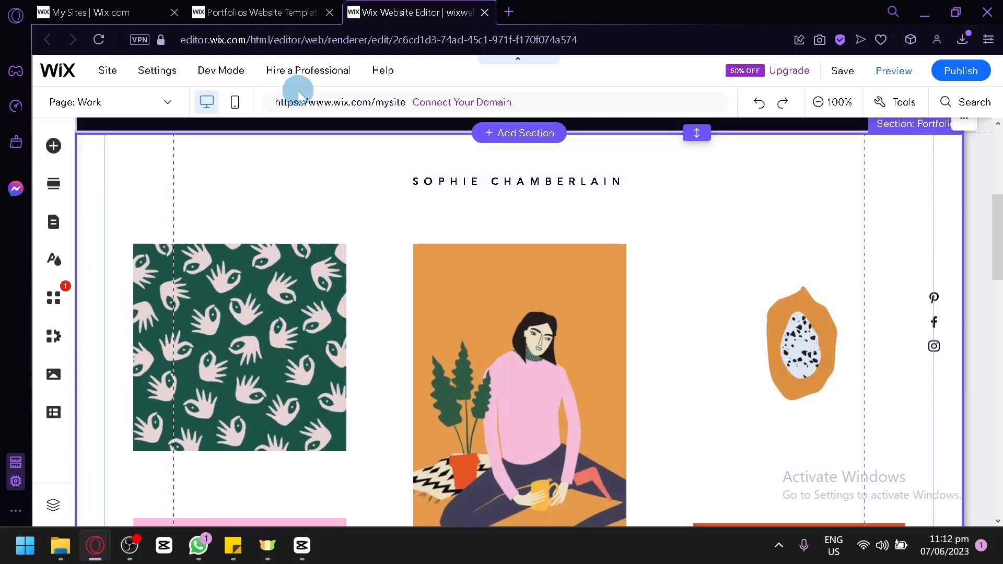
mouse_move(300, 79)
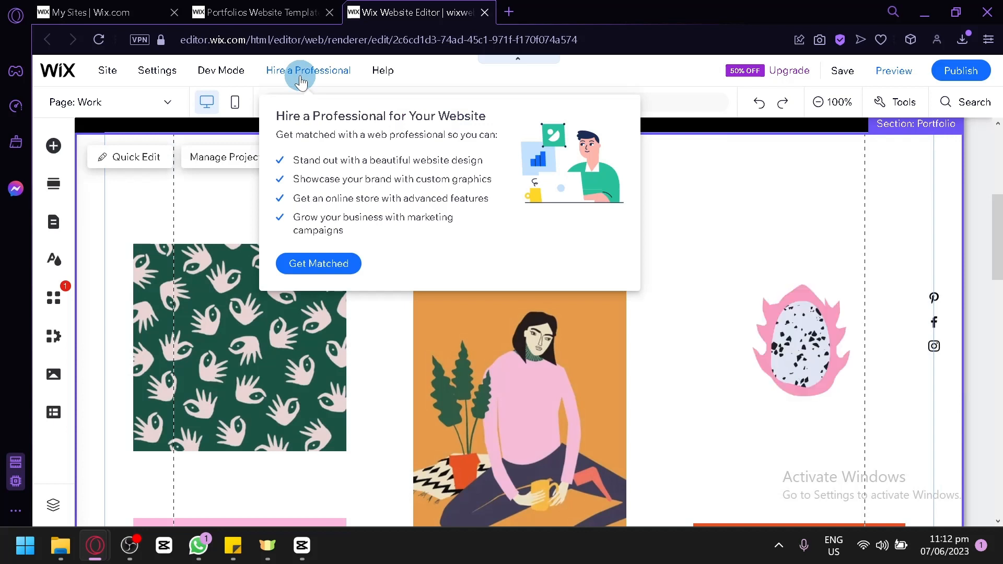